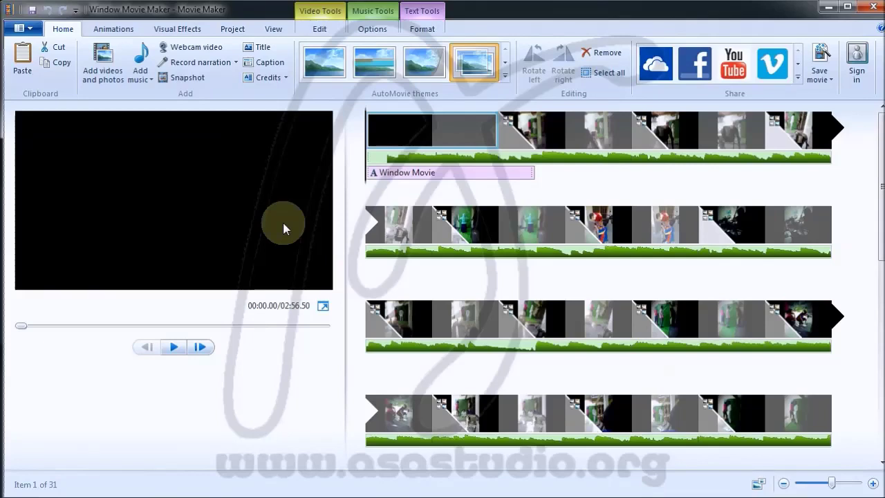
# Play the finished Window Movie Maker project from the start and follow its clips and captions through to the end.
pyautogui.click(174, 347)
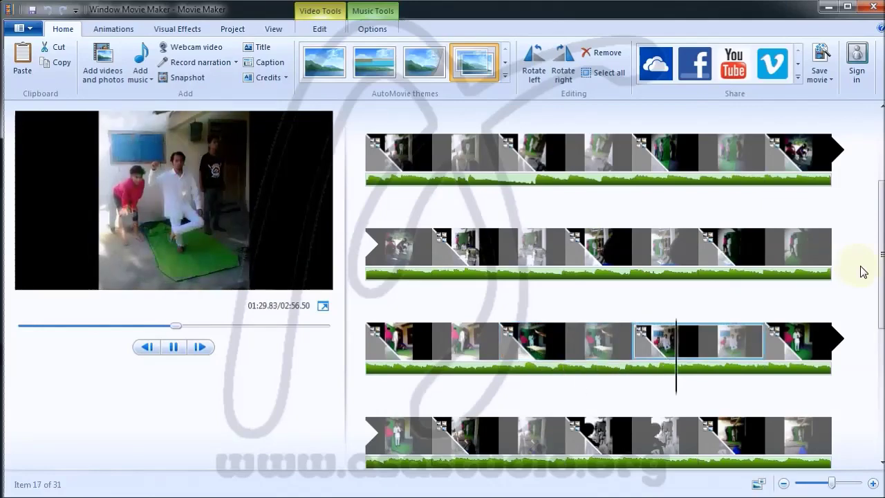
pyautogui.scroll(-2, 860, 272)
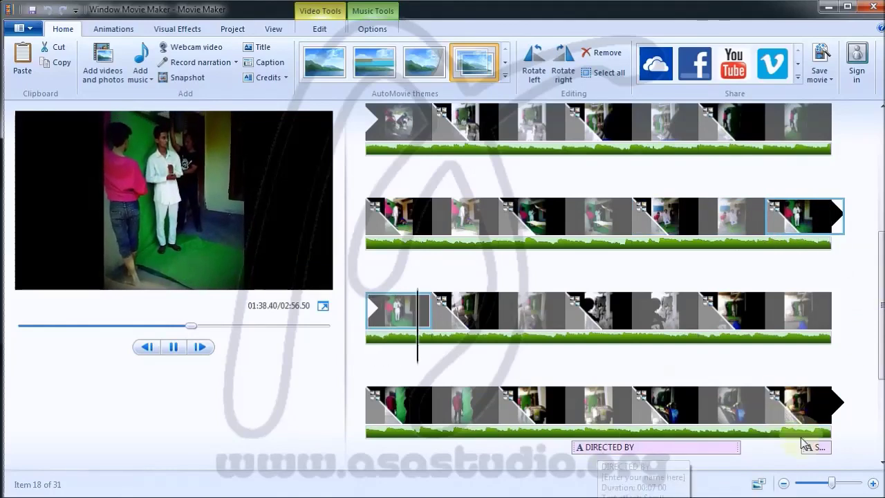
pyautogui.scroll(-3, 871, 407)
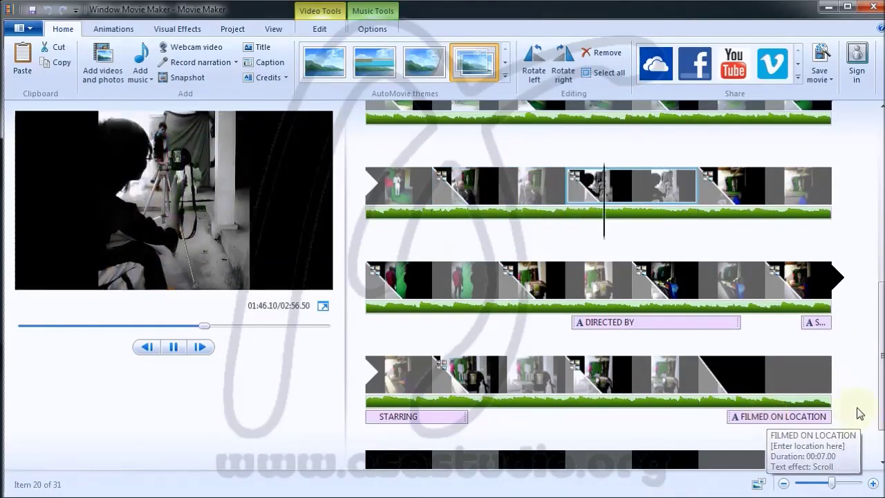
pyautogui.scroll(-1, 864, 415)
pyautogui.scroll(-1, 868, 412)
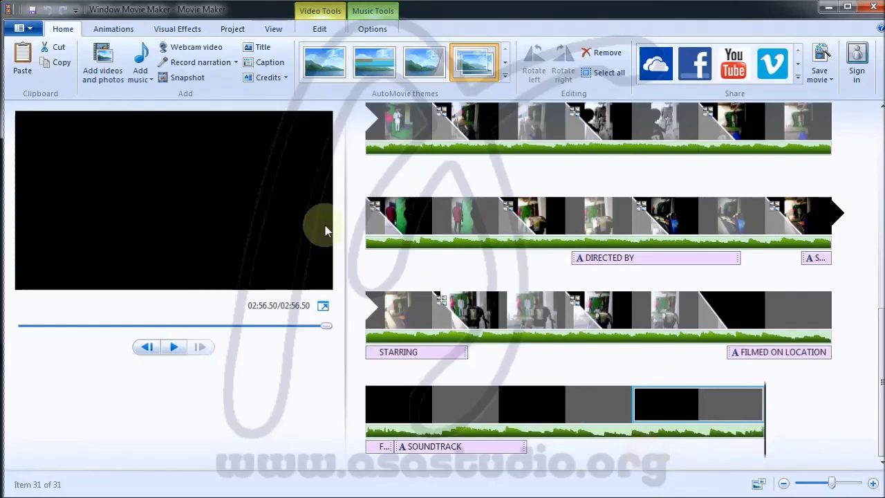
# Start a new project and add all the pictures from the lomba > photo folder.
pyautogui.click(31, 31)
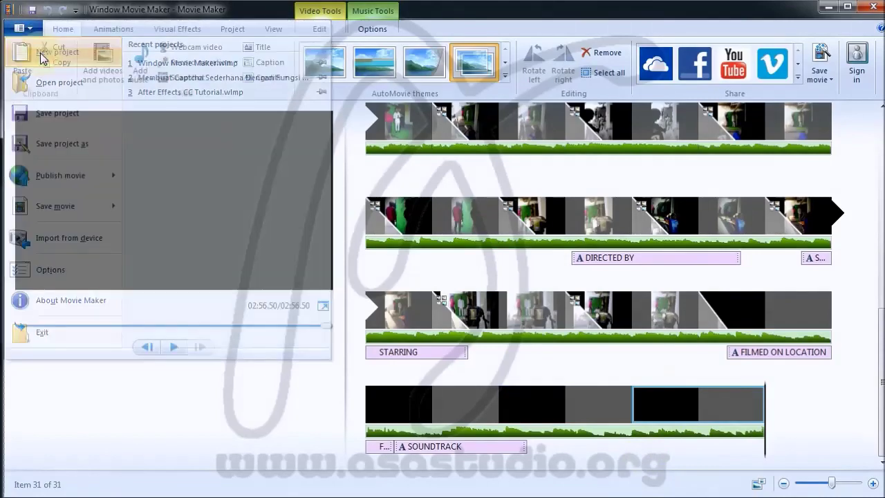
pyautogui.click(43, 58)
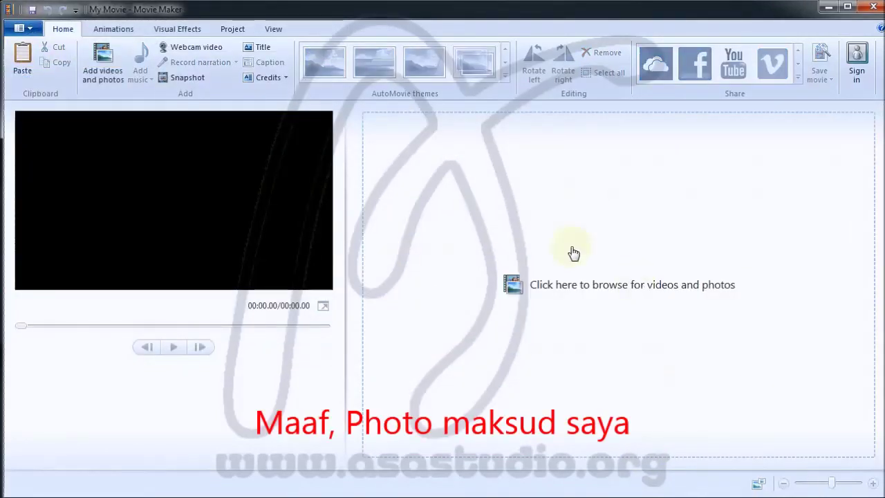
pyautogui.click(111, 61)
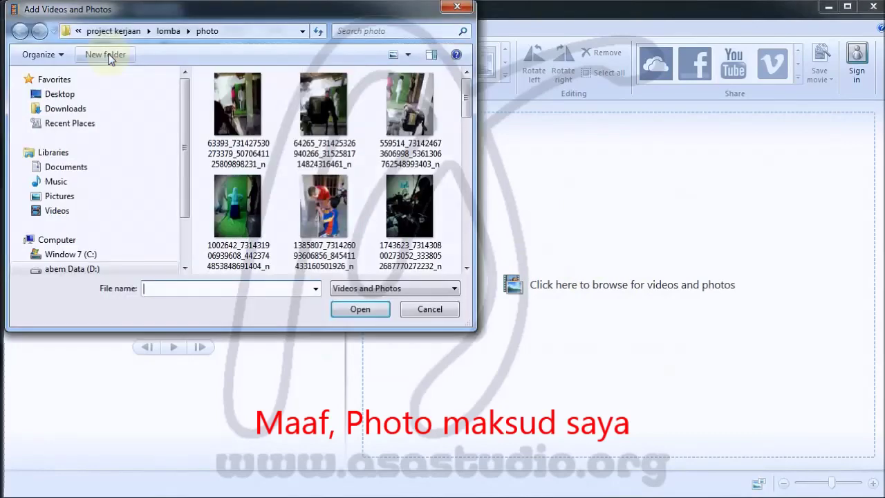
pyautogui.click(239, 117)
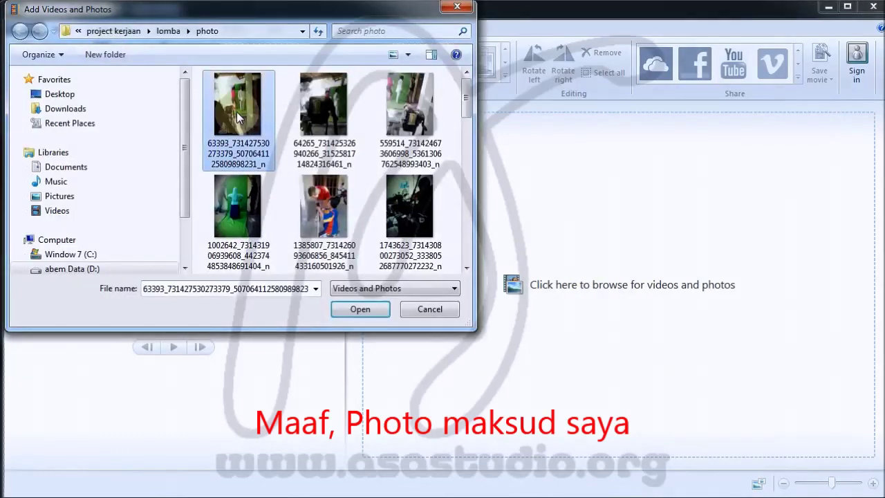
pyautogui.hotkey('ctrl', 'a')
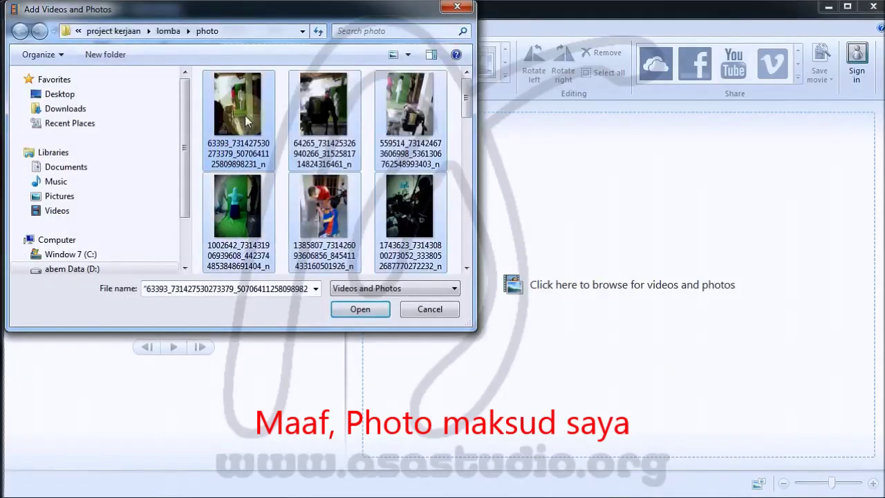
pyautogui.click(354, 311)
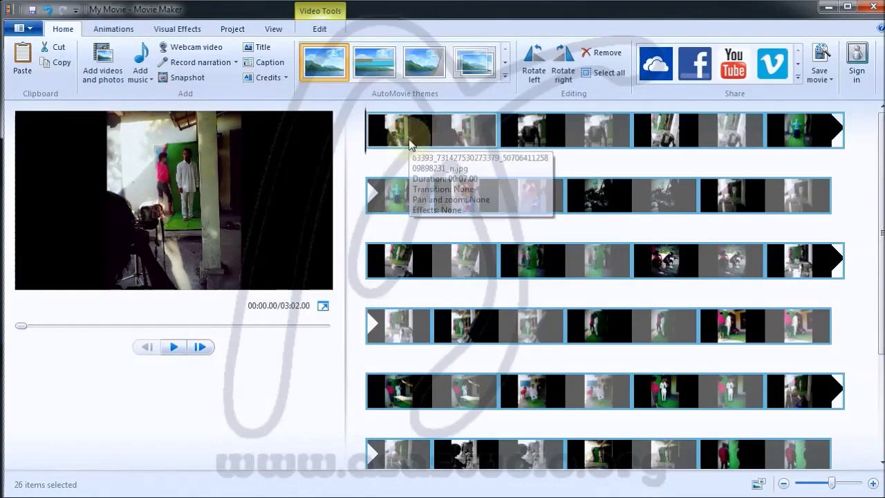
# Set the duration of all the photos to 4.00 seconds and preview the first two.
pyautogui.click(317, 29)
pyautogui.click(293, 72)
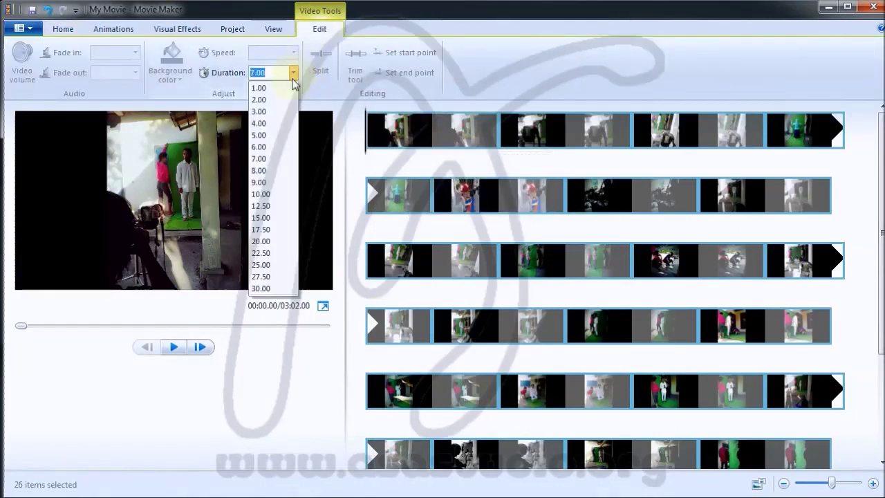
pyautogui.click(283, 124)
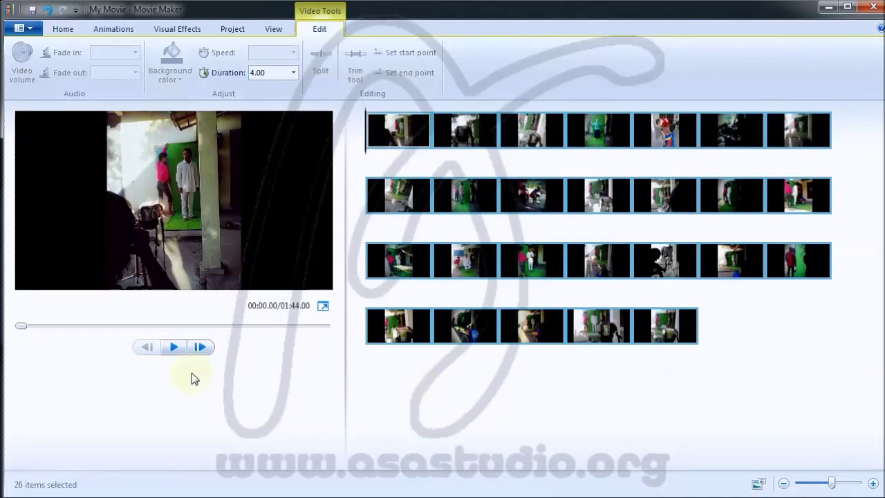
pyautogui.click(174, 347)
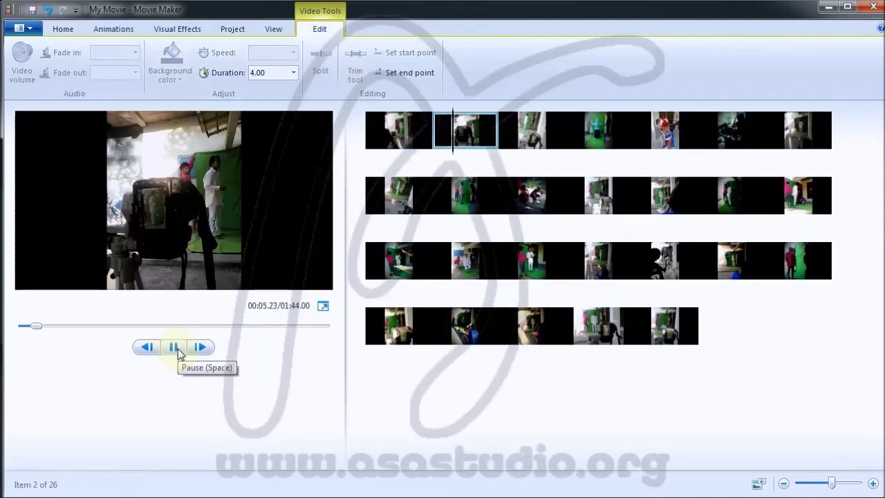
pyautogui.click(174, 347)
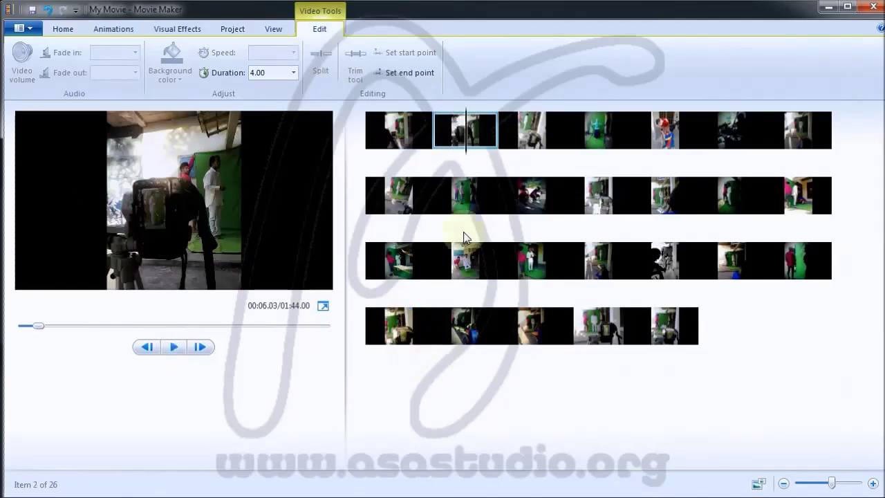
# Select all the photos and apply the Page curl top-left transition to them.
pyautogui.rightClick(394, 374)
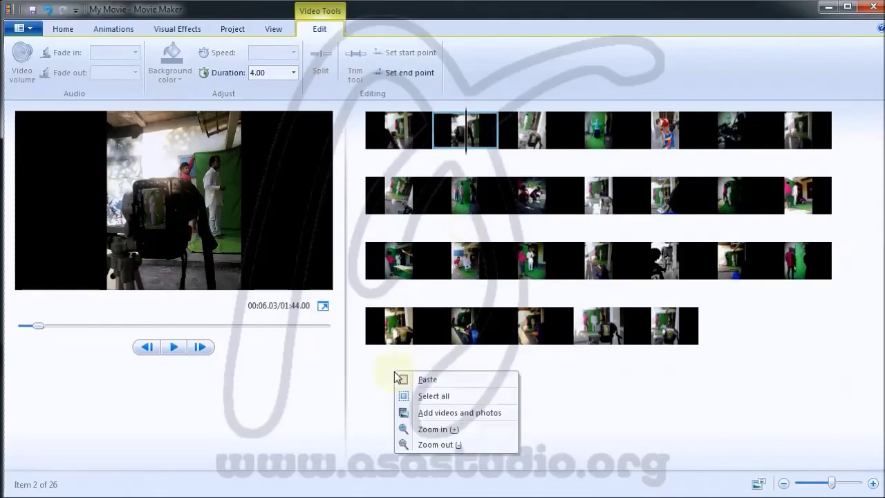
pyautogui.click(425, 396)
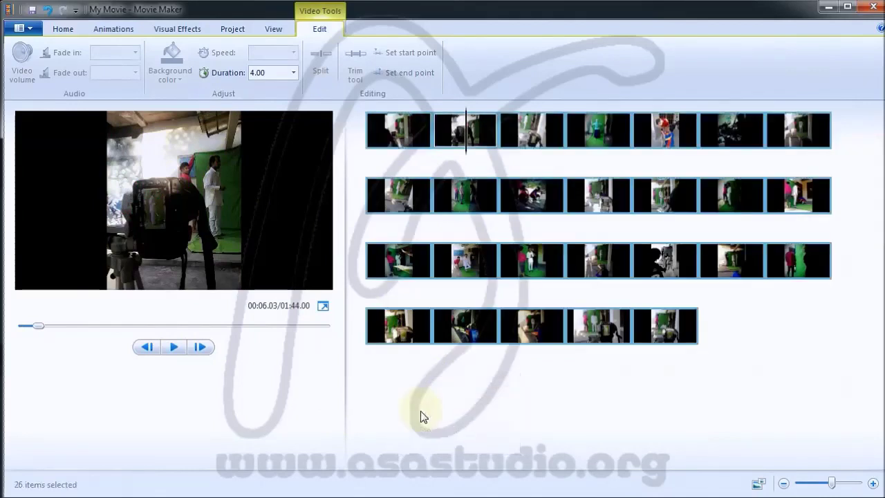
pyautogui.click(118, 31)
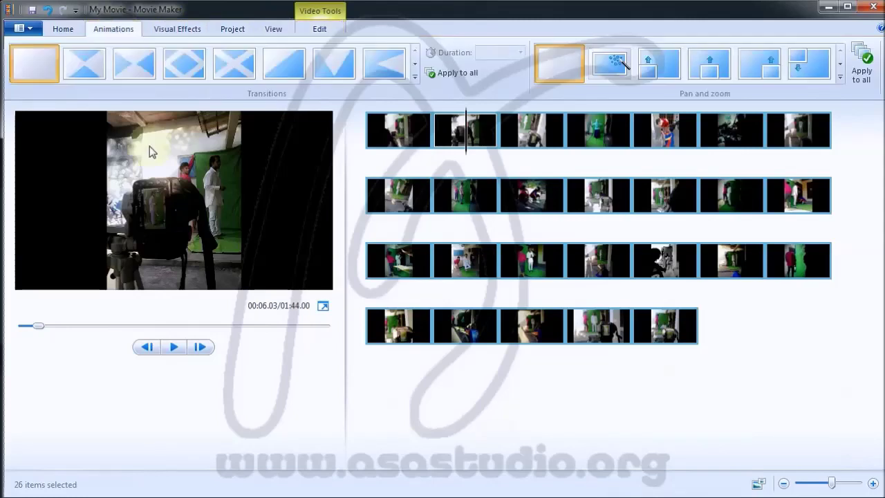
pyautogui.click(416, 80)
pyautogui.scroll(-5, 546, 90)
pyautogui.scroll(-3, 546, 93)
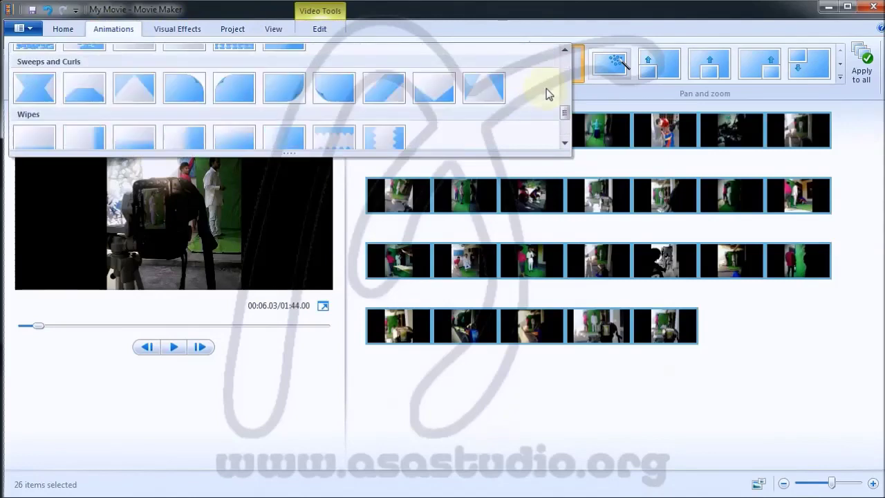
pyautogui.click(285, 89)
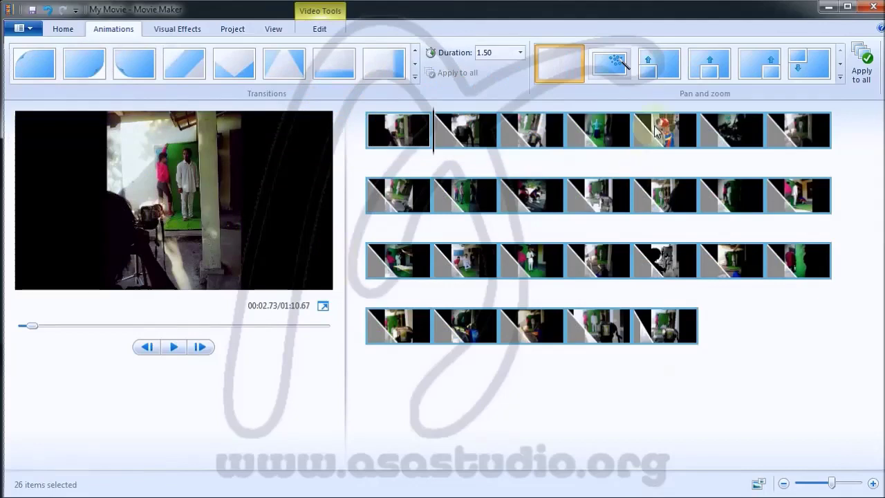
# Give all the selected photos the zoom in center, rotate left pan-and-zoom effect and preview the animated slideshow.
pyautogui.click(839, 76)
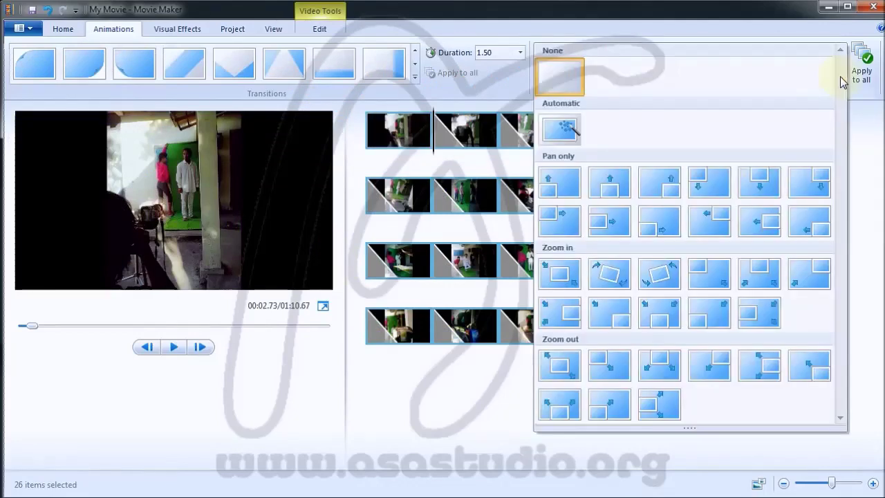
pyautogui.click(669, 277)
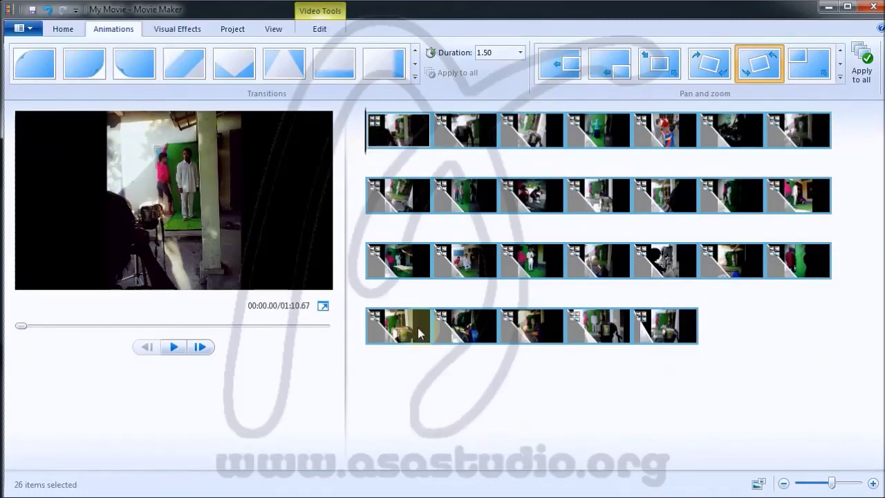
pyautogui.moveTo(821, 140)
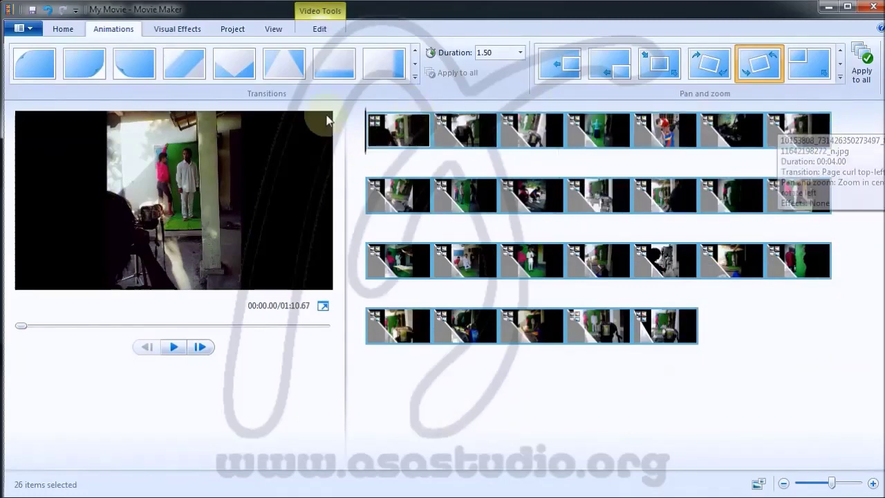
pyautogui.click(173, 346)
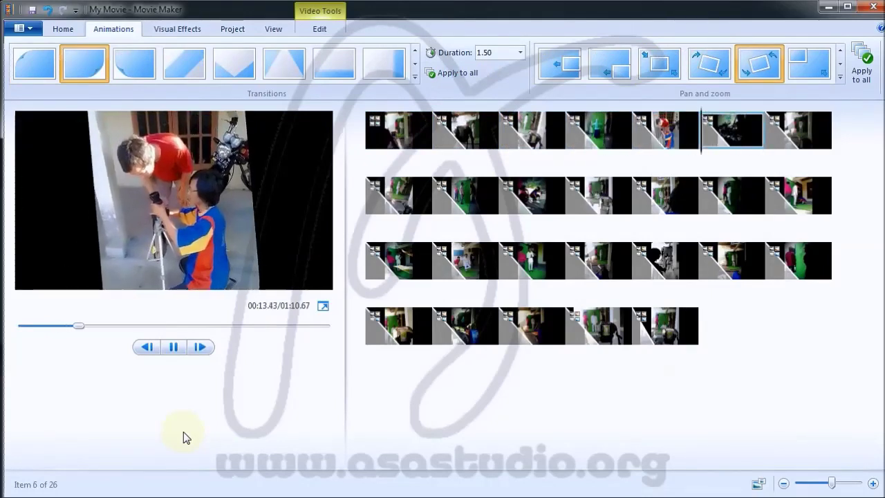
pyautogui.press('space')
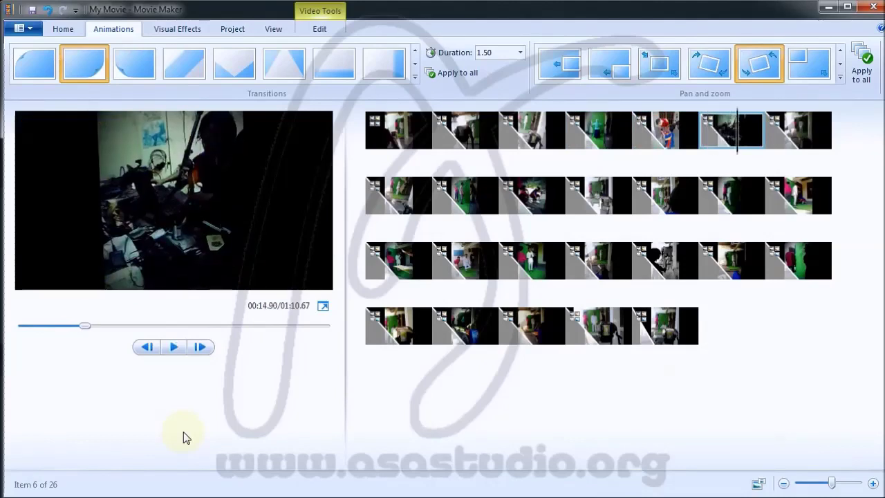
# Apply the Fade AutoMovie theme to the project without adding music.
pyautogui.click(377, 140)
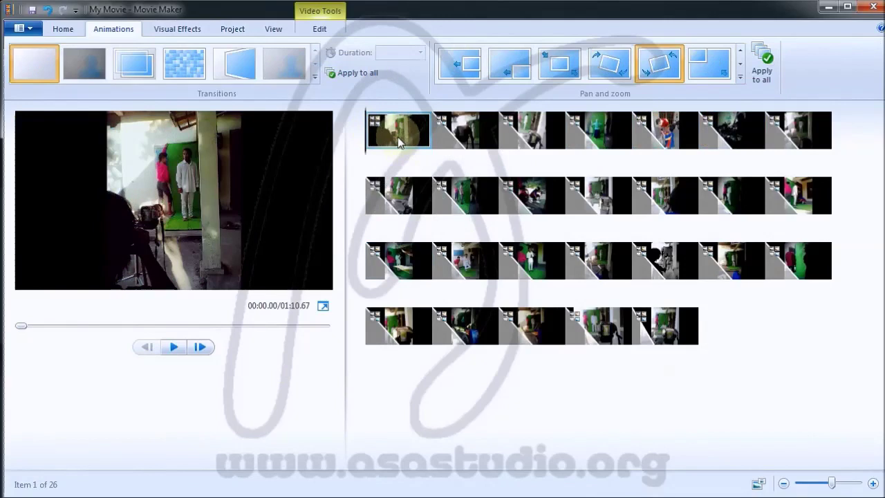
pyautogui.click(68, 32)
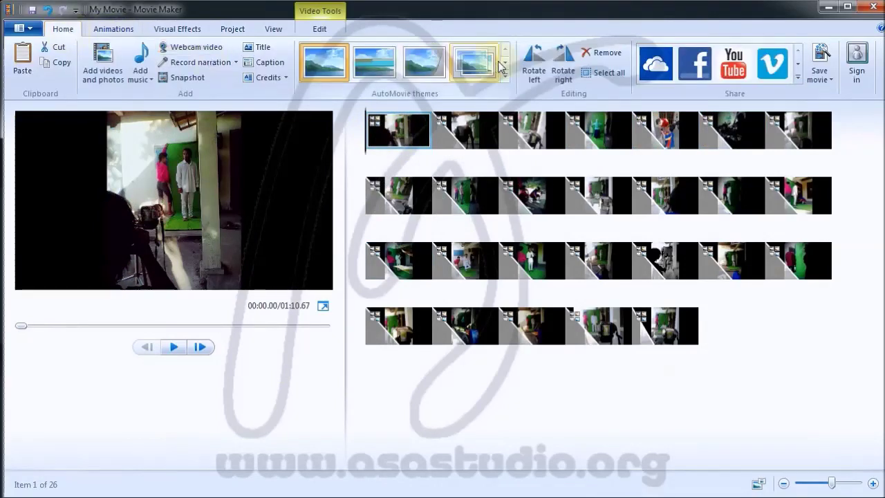
pyautogui.click(478, 64)
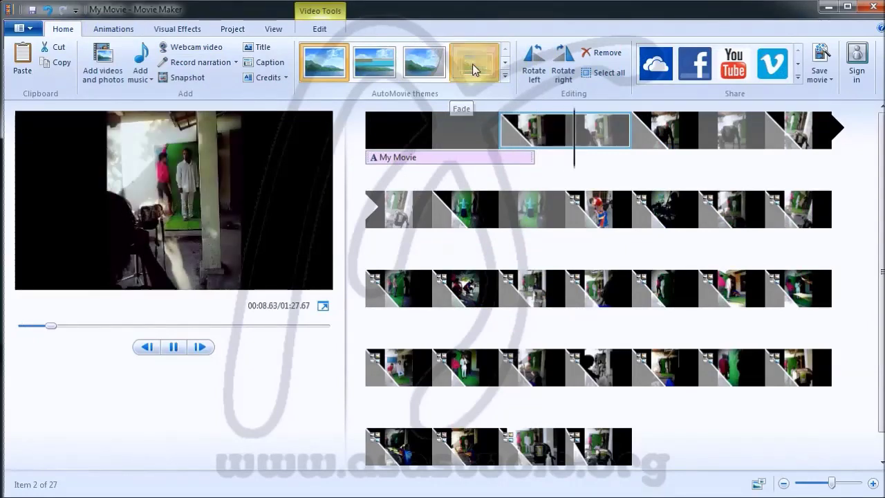
pyautogui.click(472, 63)
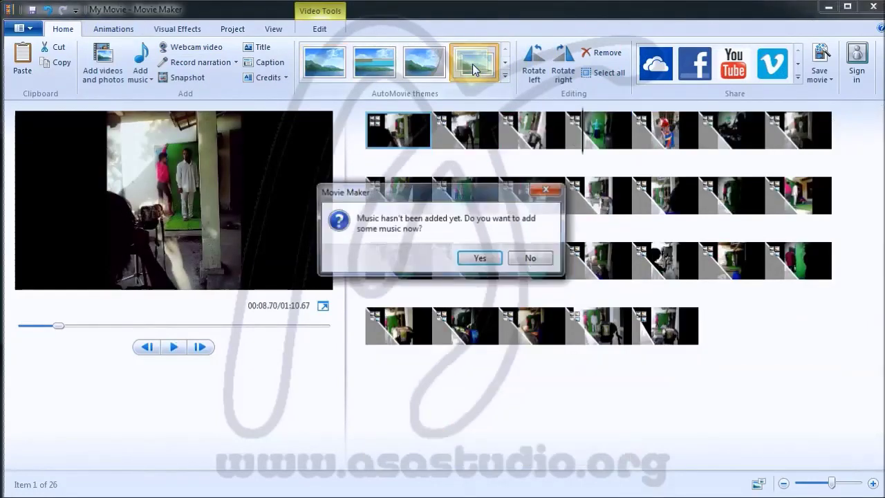
pyautogui.click(529, 259)
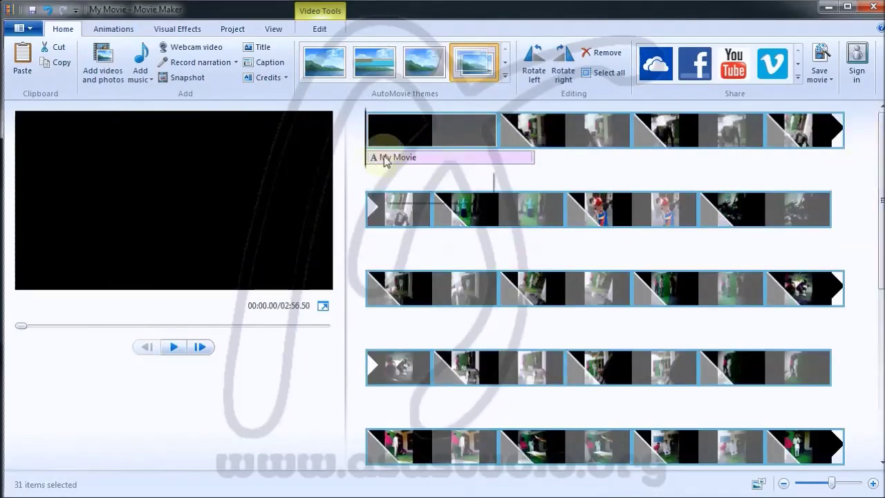
# Review the title and credit captions on the storyboard and preview playback from the end of the opening title.
pyautogui.moveTo(880, 194); pyautogui.dragTo(881, 373)
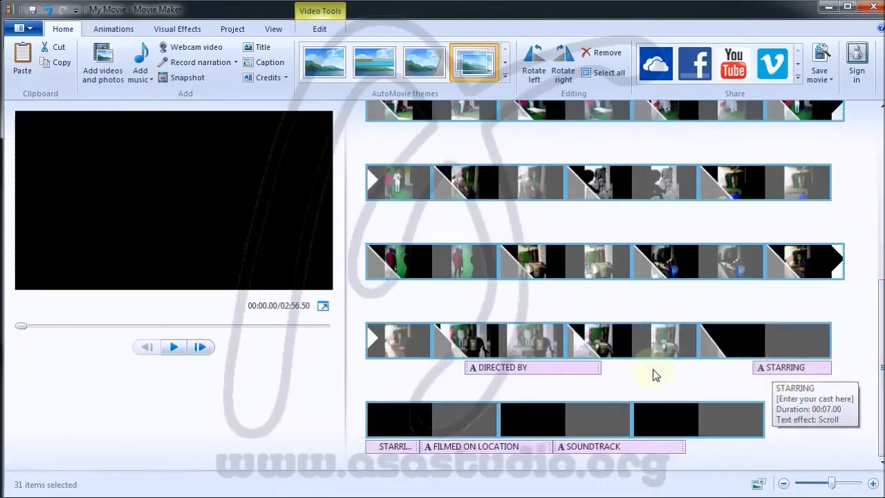
pyautogui.click(502, 370)
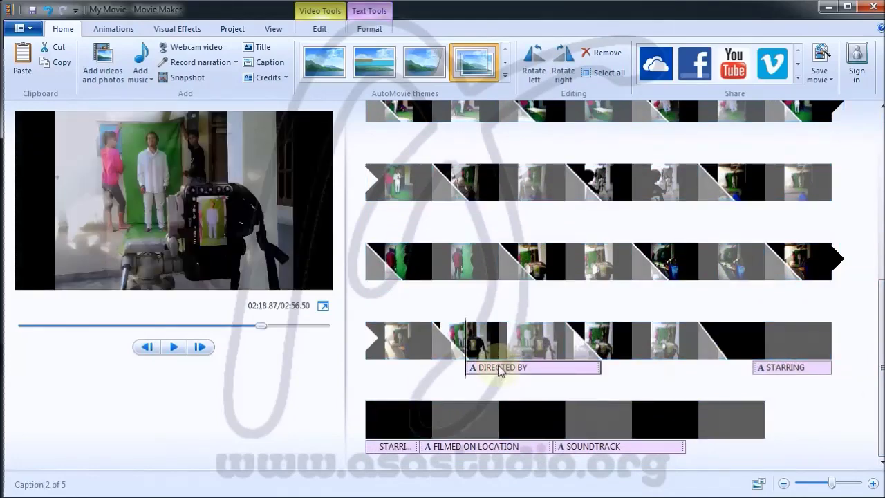
pyautogui.moveTo(879, 337); pyautogui.dragTo(879, 166)
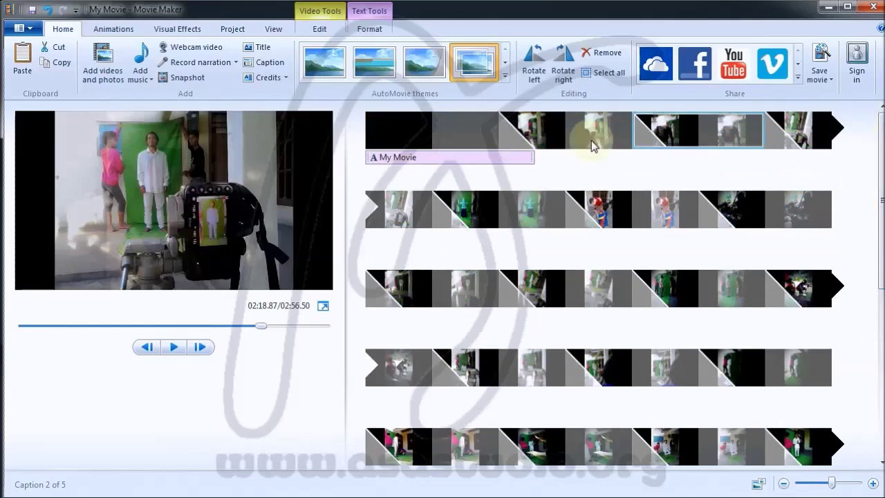
pyautogui.click(492, 137)
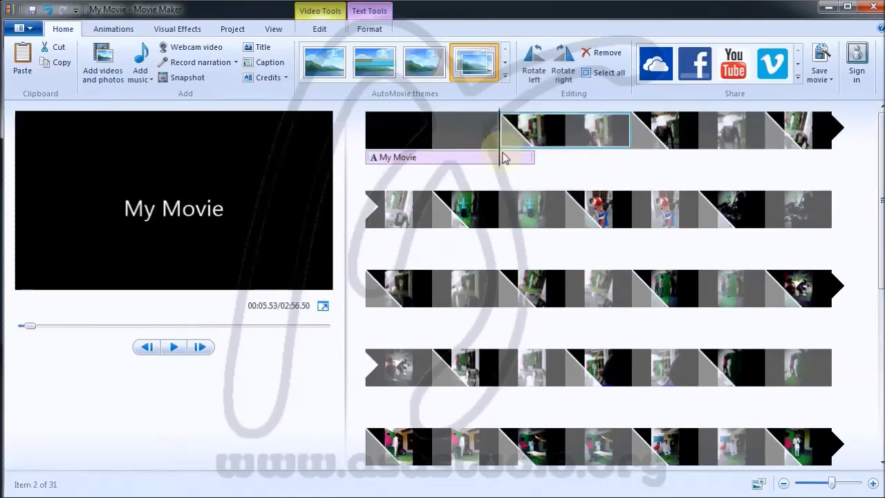
pyautogui.click(174, 346)
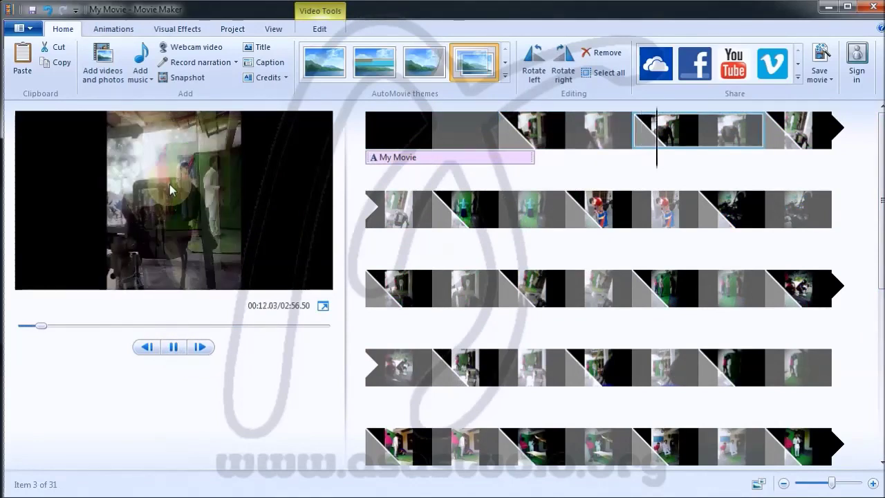
pyautogui.click(173, 347)
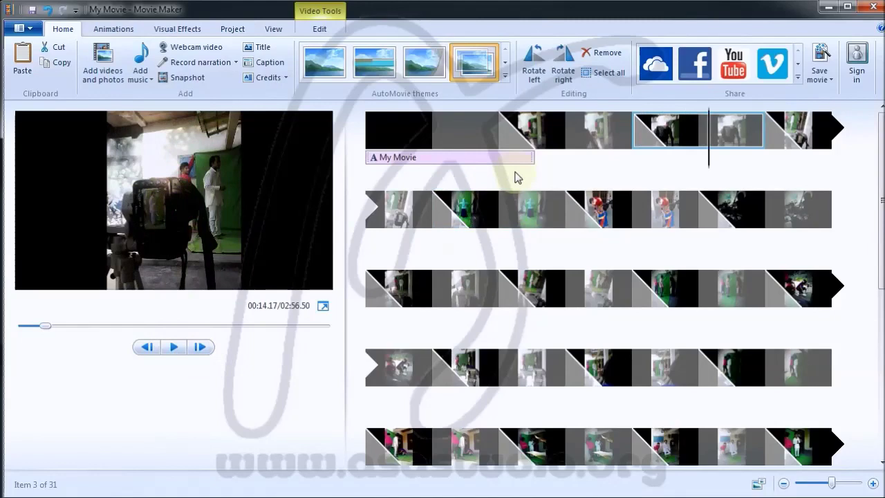
# Select all the photos between the opening title and the credits and apply the lower-right page curl from Sweeps and Curls.
pyautogui.click(542, 144)
pyautogui.scroll(-10, 872, 244)
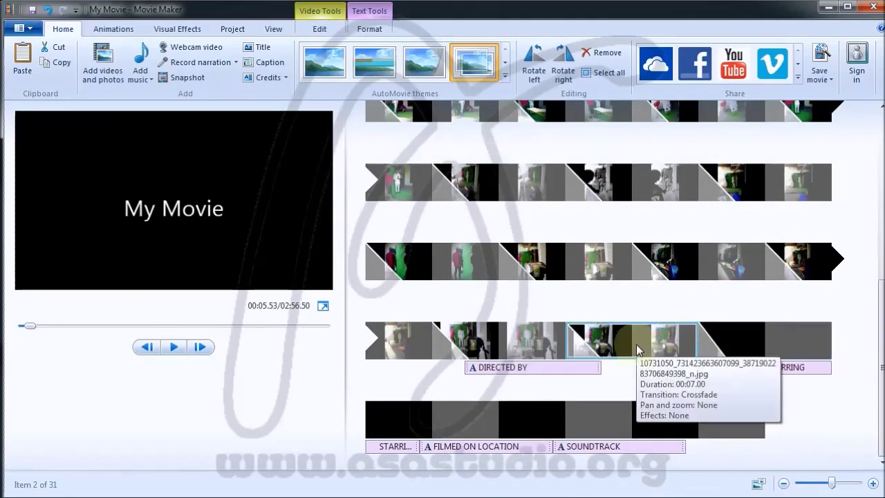
pyautogui.keyDown('shift'); pyautogui.click(636, 349); pyautogui.keyUp('shift')
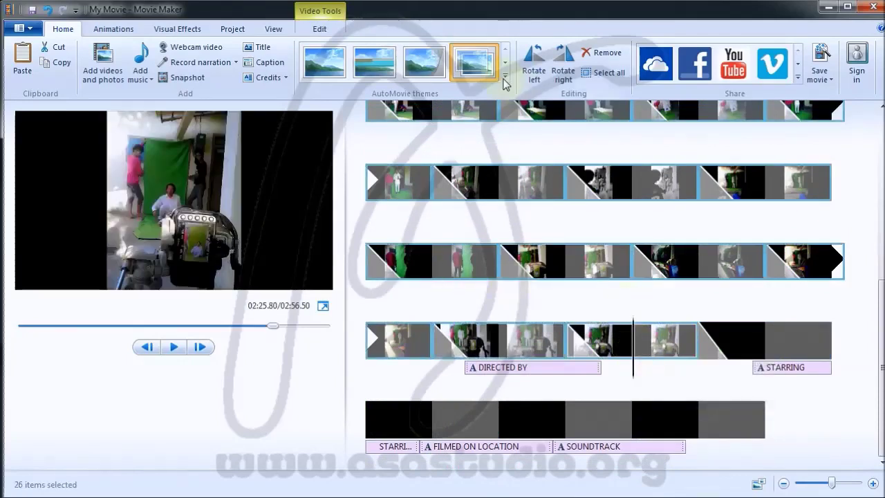
pyautogui.click(117, 29)
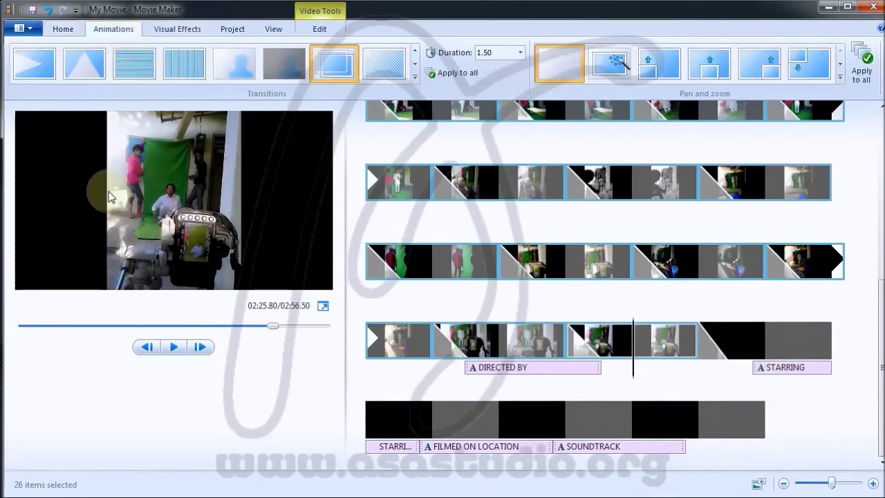
pyautogui.click(355, 78)
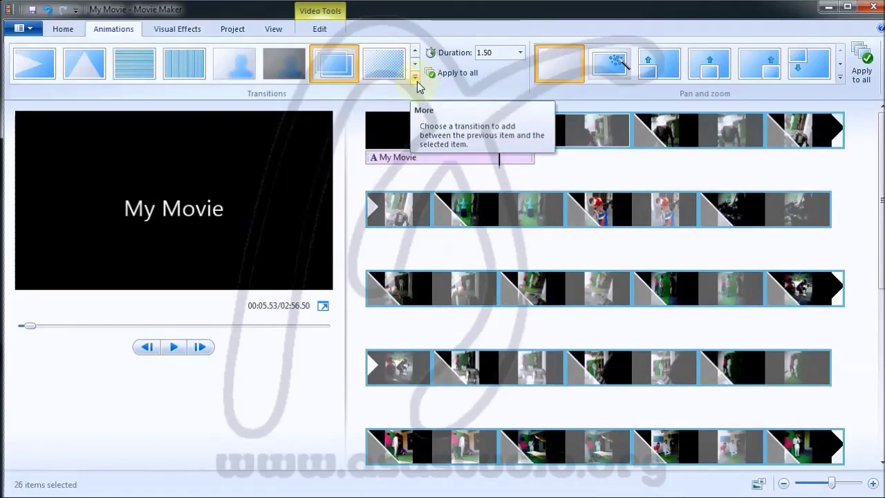
pyautogui.click(415, 77)
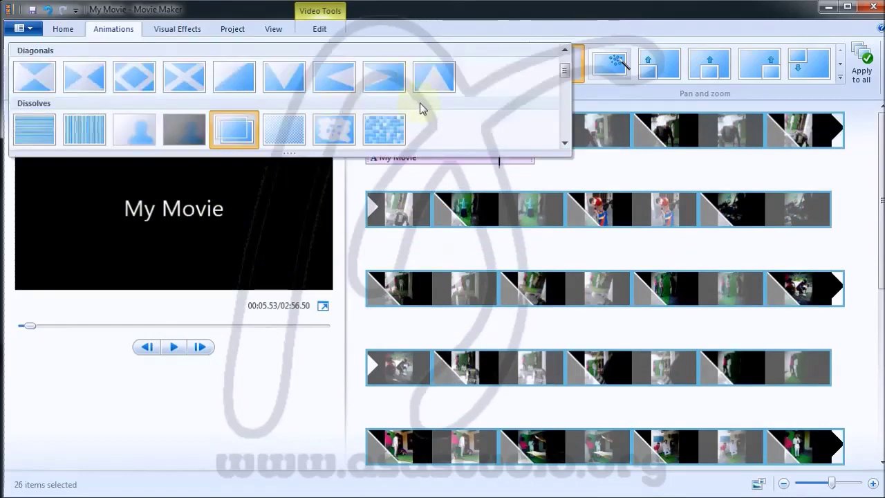
pyautogui.scroll(-3, 419, 102)
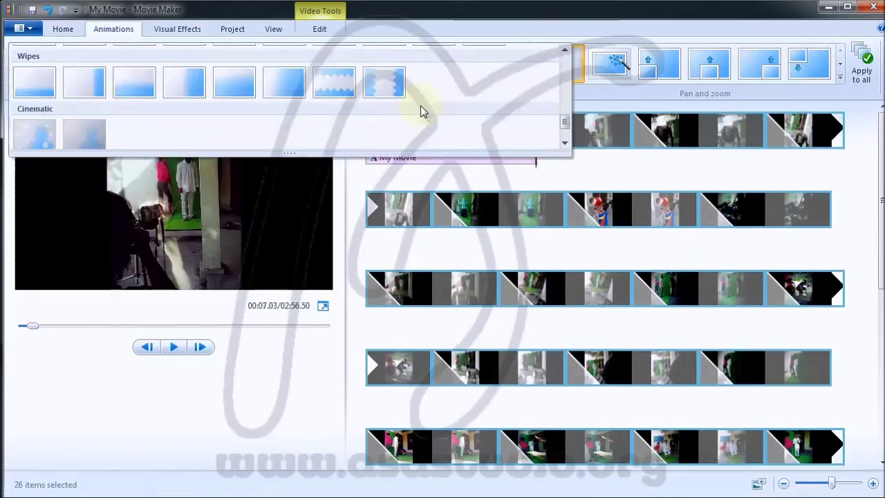
pyautogui.scroll(-1, 422, 111)
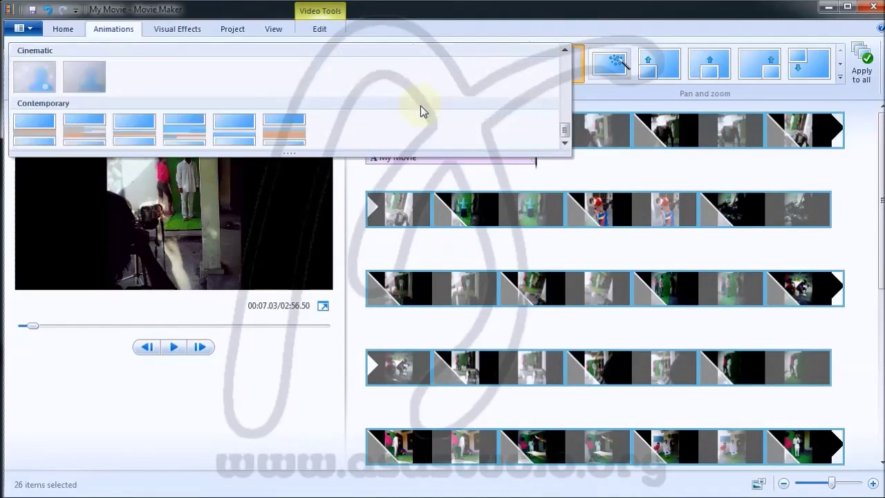
pyautogui.scroll(2, 420, 106)
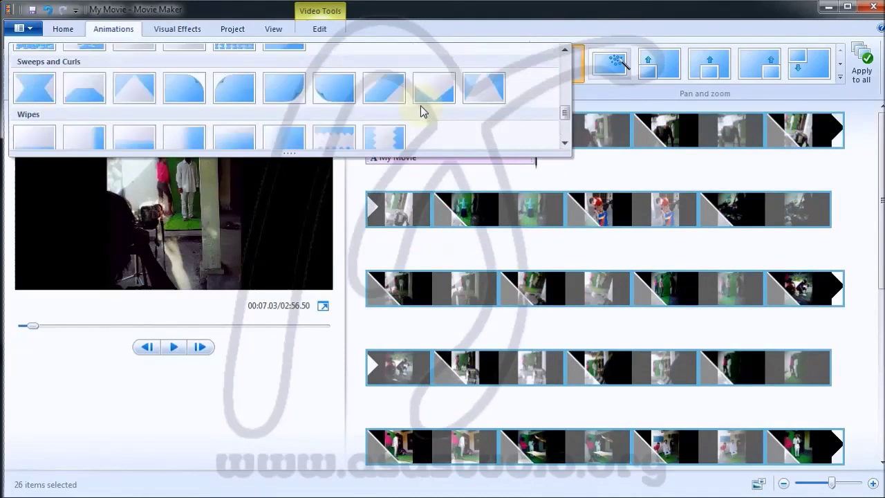
pyautogui.click(295, 95)
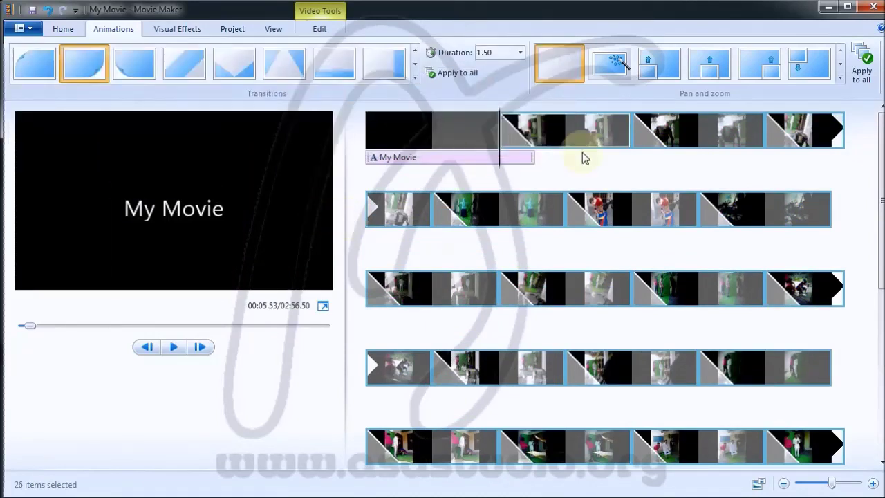
# Apply the third Zoom in effect, a zoom with rotation, to the selected photos and preview the slideshow from the opening title.
pyautogui.click(841, 79)
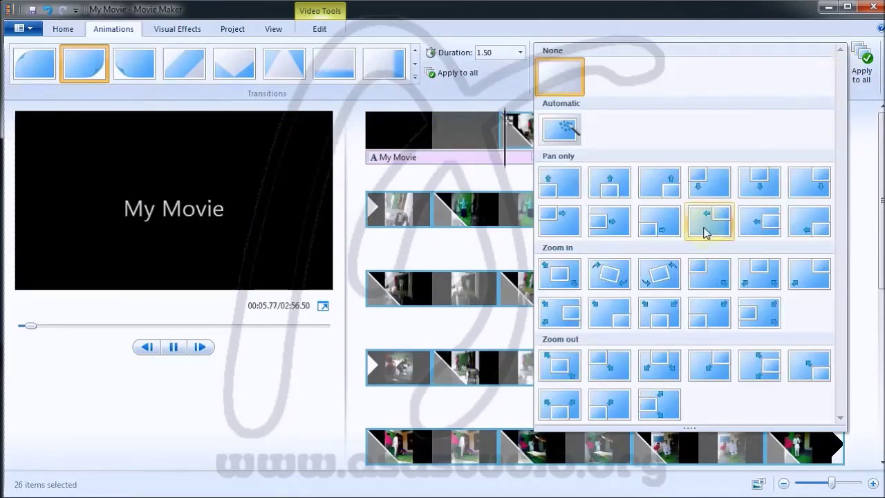
pyautogui.click(660, 271)
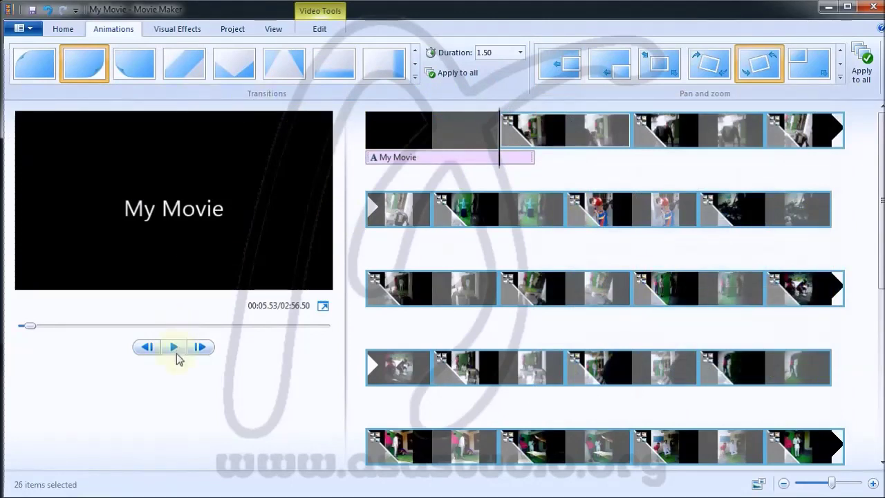
pyautogui.click(387, 158)
pyautogui.click(172, 348)
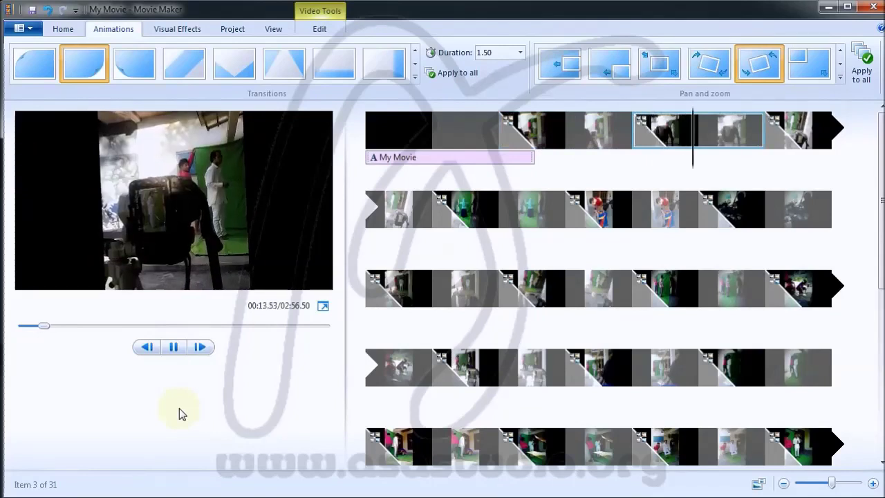
pyautogui.press('space')
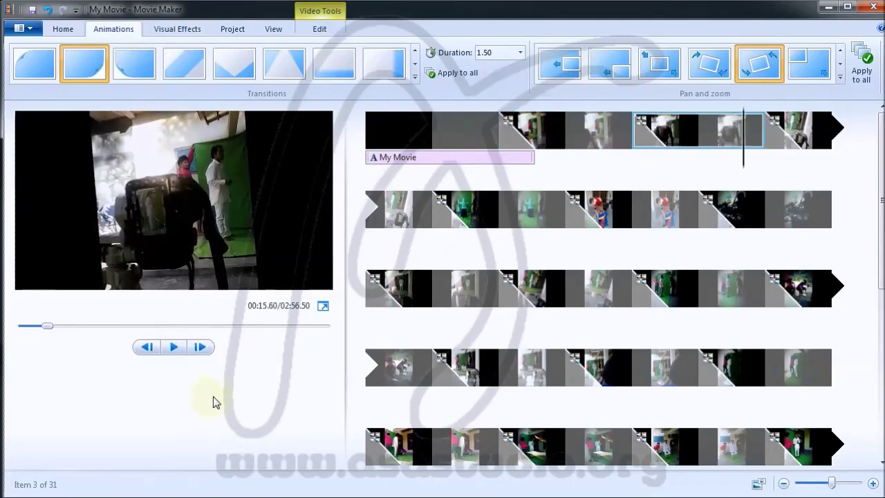
# Select all the photos between the opening title and the credits and set their display duration to 4.00 seconds.
pyautogui.click(546, 130)
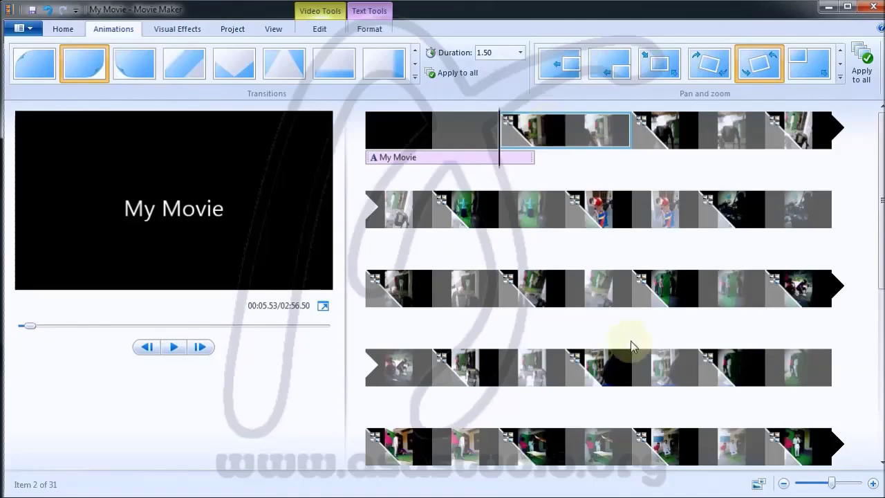
pyautogui.scroll(-5, 630, 341)
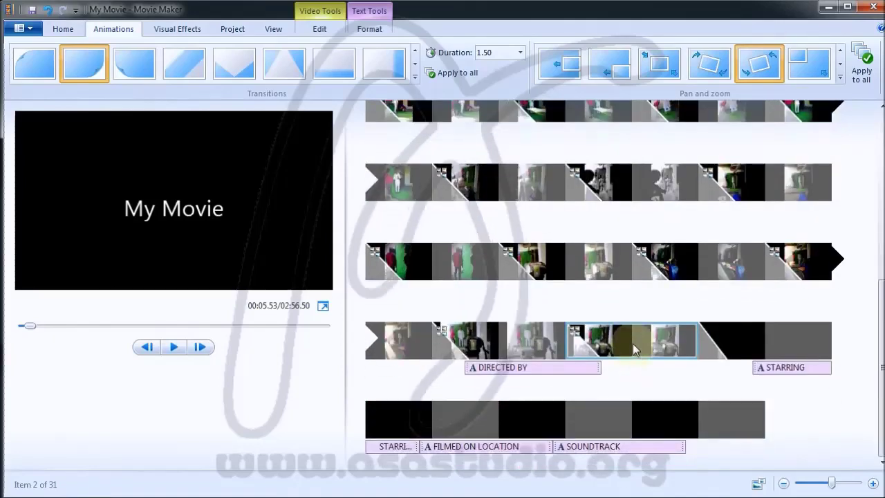
pyautogui.keyDown('shift'); pyautogui.click(632, 343); pyautogui.keyUp('shift')
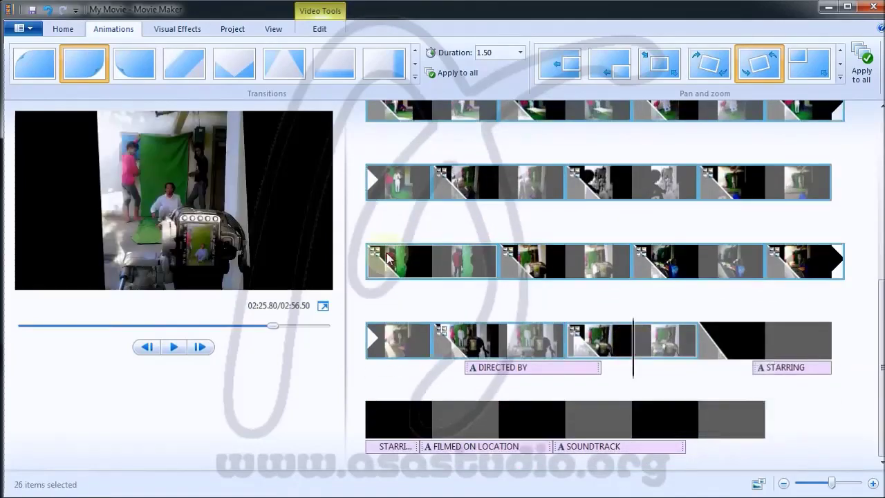
pyautogui.click(322, 30)
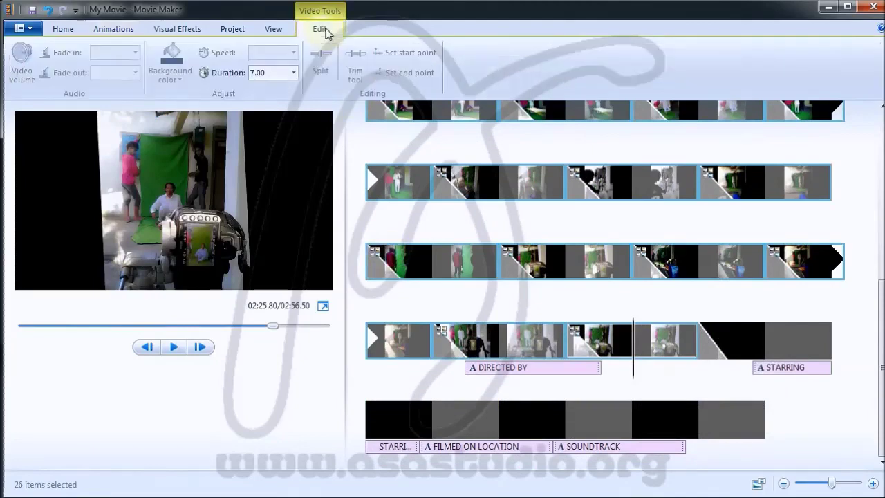
pyautogui.click(294, 73)
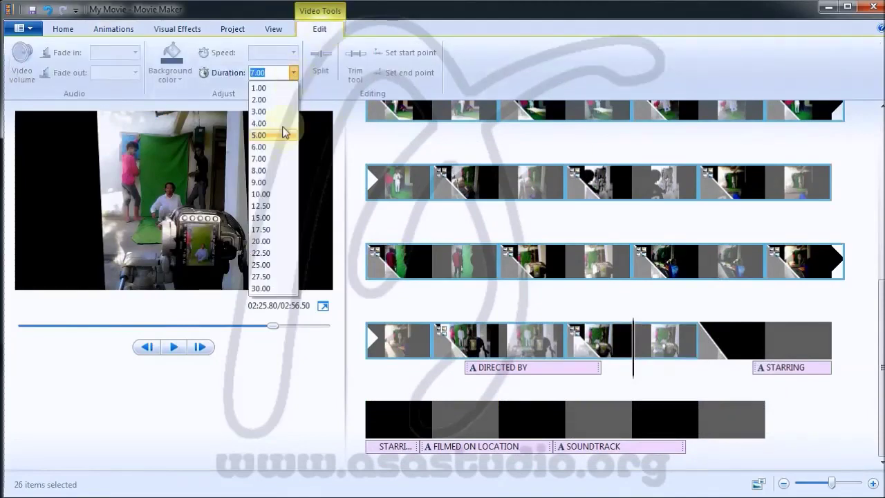
pyautogui.click(284, 130)
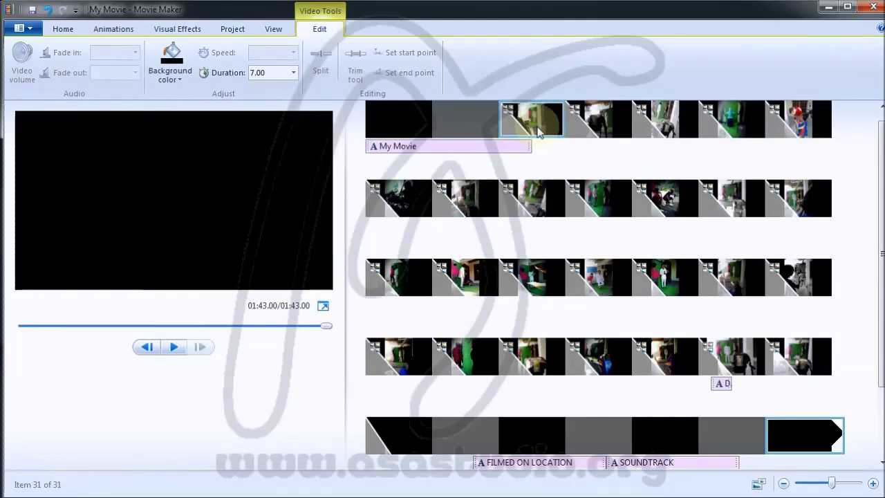
# Set the duration of the black opening title clip to 5.00 seconds.
pyautogui.click(427, 123)
pyautogui.scroll(-1, 862, 373)
pyautogui.scroll(-1, 863, 374)
pyautogui.scroll(2, 862, 374)
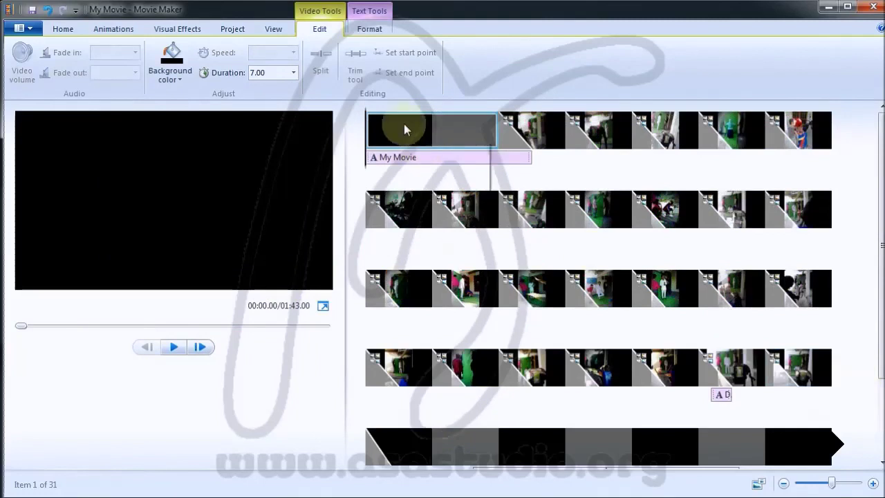
pyautogui.click(293, 72)
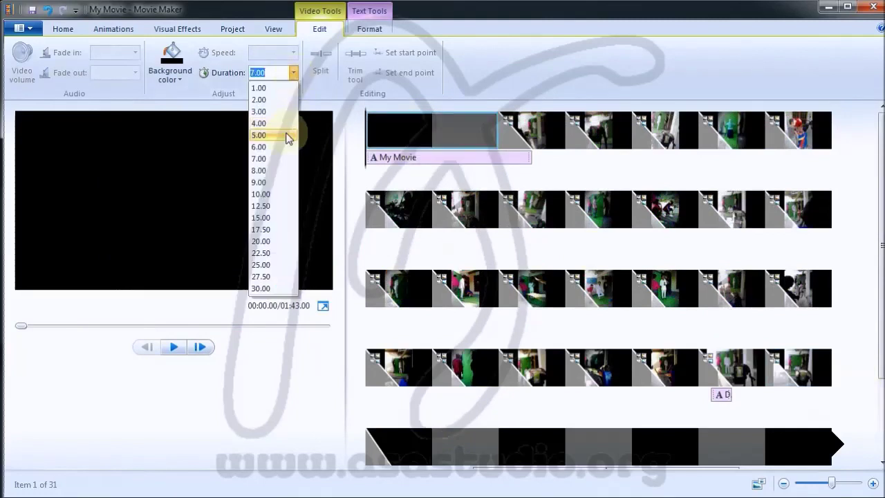
pyautogui.click(288, 136)
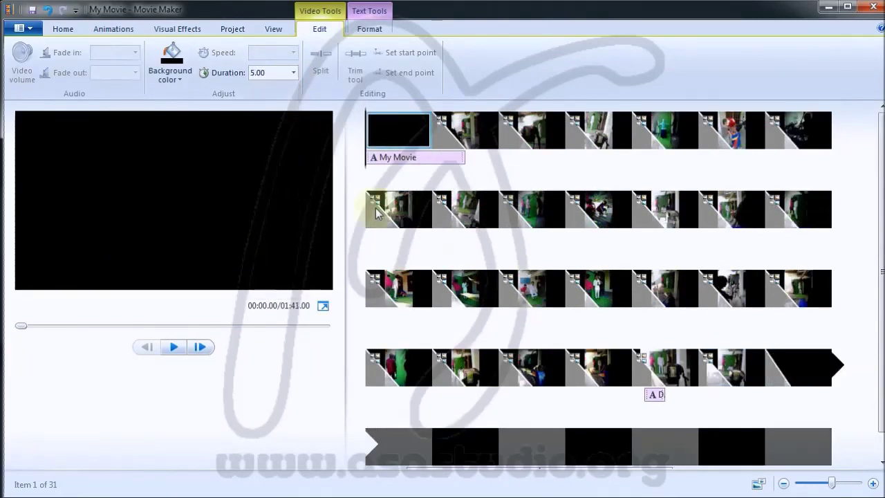
# Replace the opening title's "My Movie" text with "Dokumentasi Pembuatan Film untuk Lomba".
pyautogui.click(397, 158)
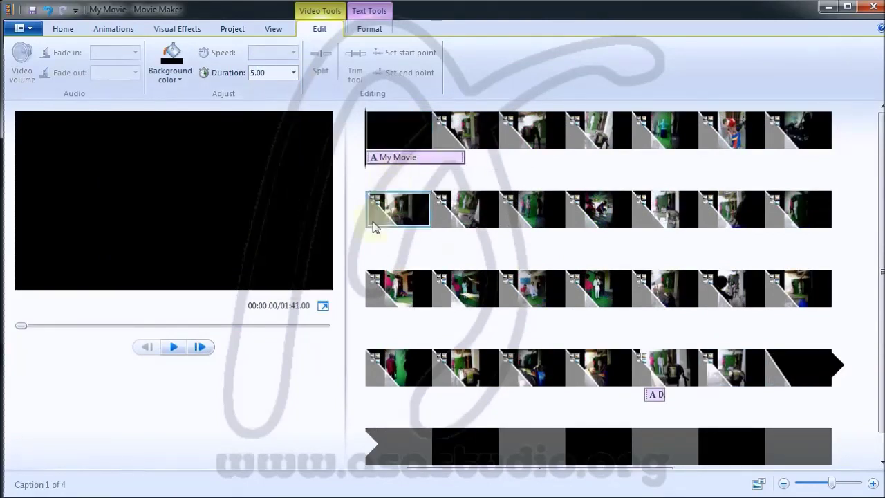
pyautogui.click(385, 160)
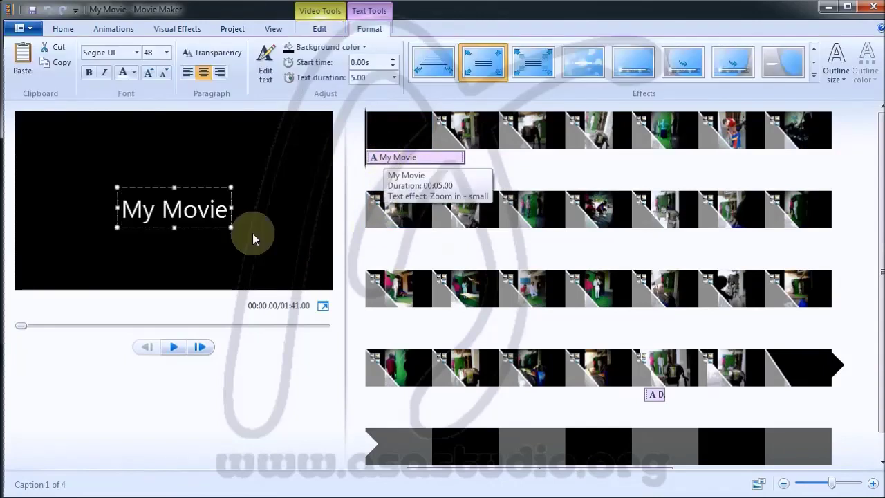
pyautogui.doubleClick(118, 207)
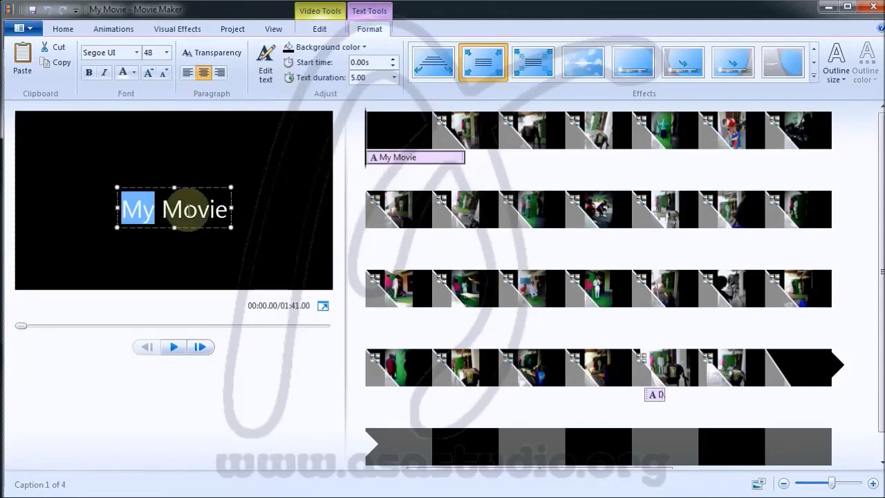
pyautogui.moveTo(188, 211); pyautogui.dragTo(228, 209)
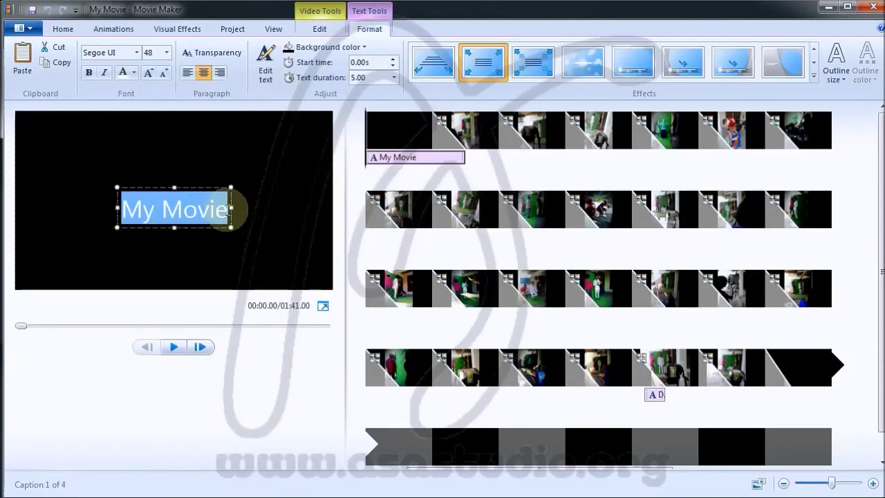
pyautogui.write('Doku')
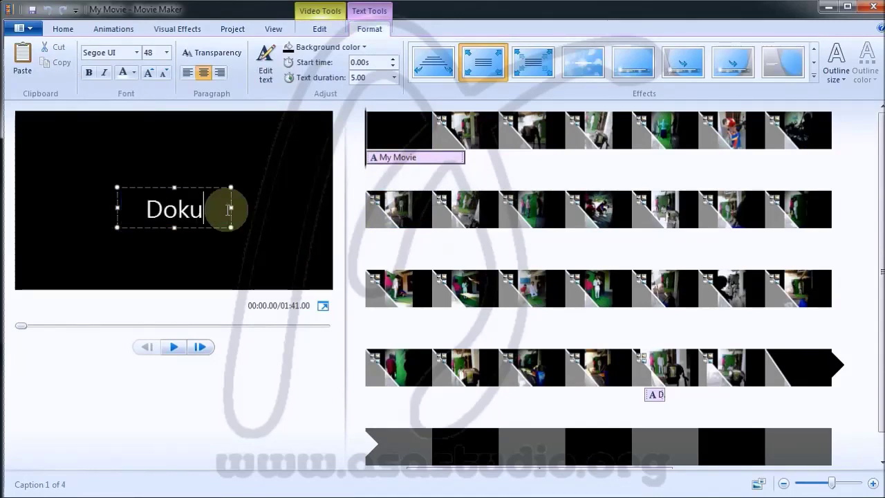
pyautogui.write('mentasi')
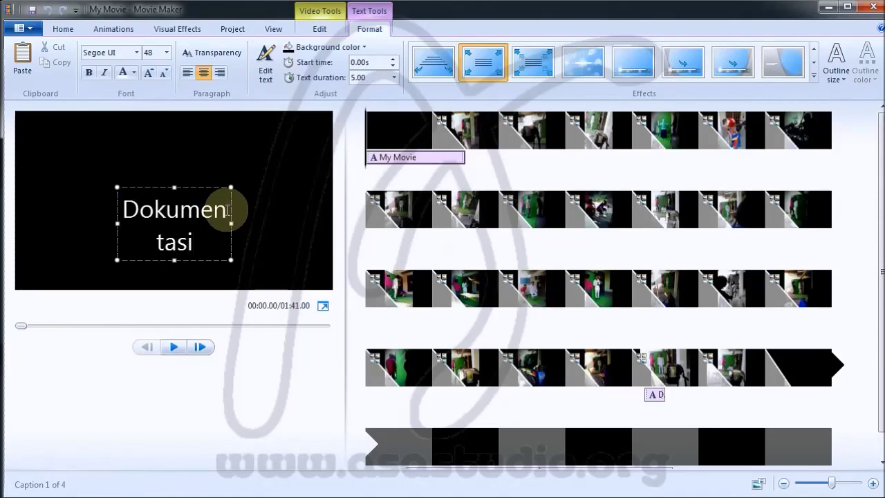
pyautogui.write(' Pe')
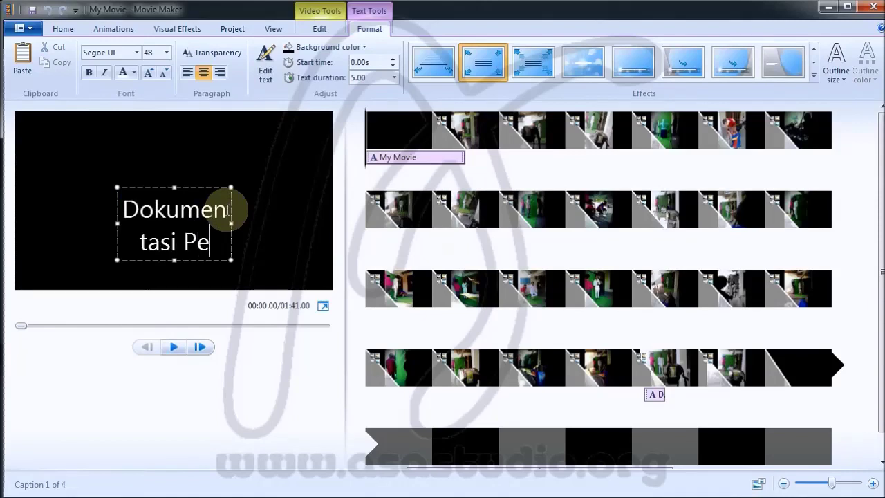
pyautogui.write('mbuatan')
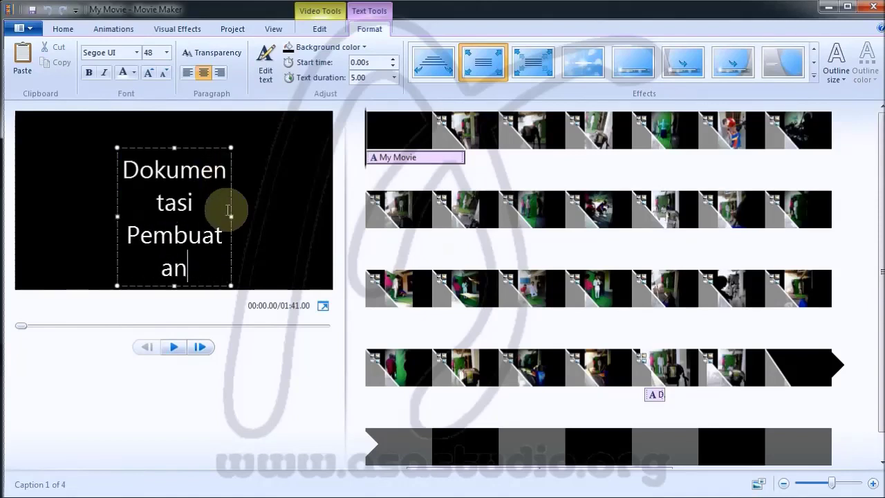
pyautogui.write(' Fil')
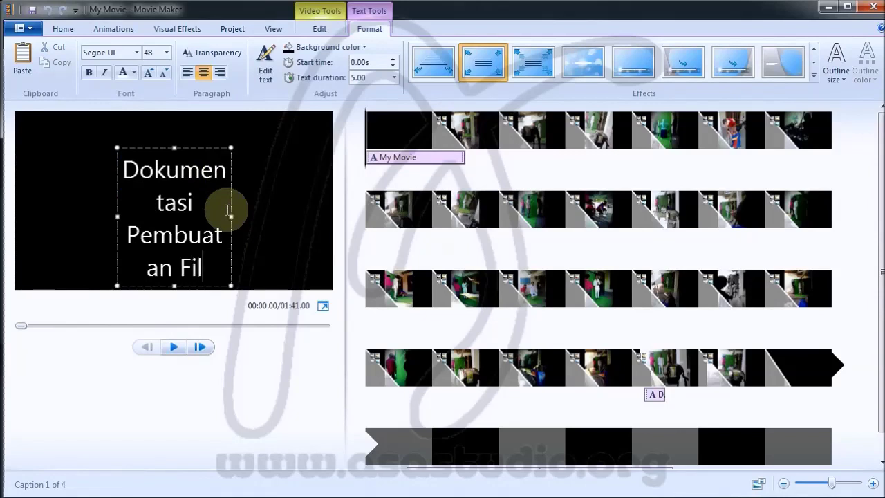
pyautogui.write('m un')
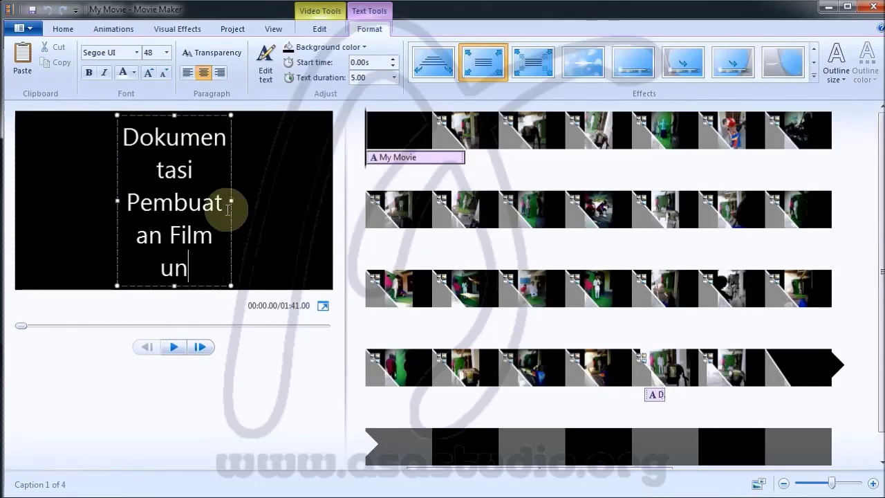
pyautogui.write('tuk Lomba')
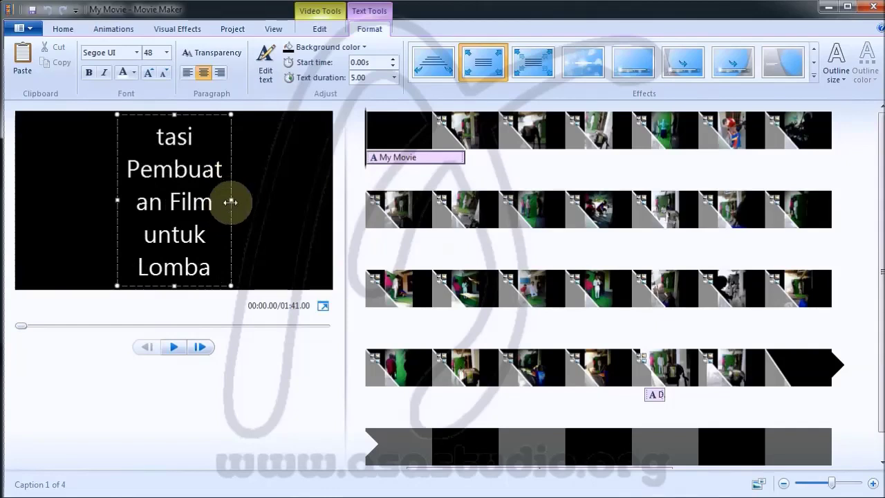
# Widen the opening title's text box to nearly the full frame width and move it to the vertical middle of the frame.
pyautogui.moveTo(232, 200); pyautogui.dragTo(326, 199)
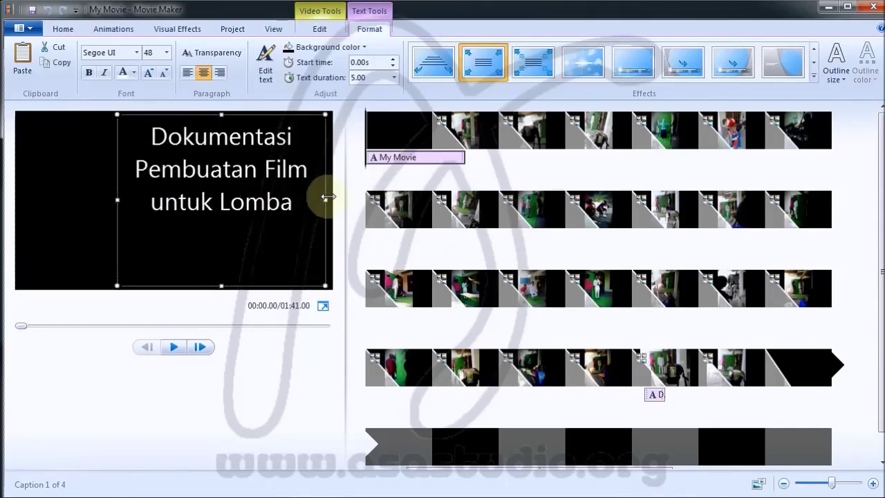
pyautogui.moveTo(117, 169); pyautogui.dragTo(25, 168)
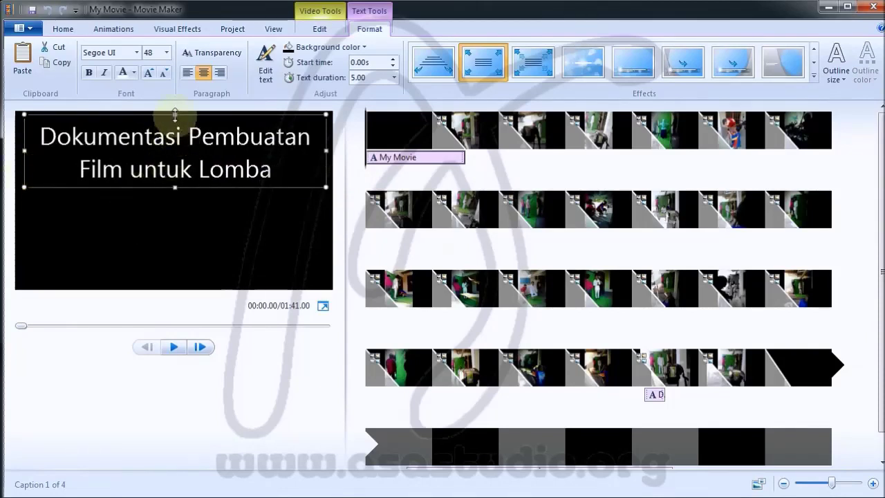
pyautogui.moveTo(176, 189); pyautogui.dragTo(177, 276)
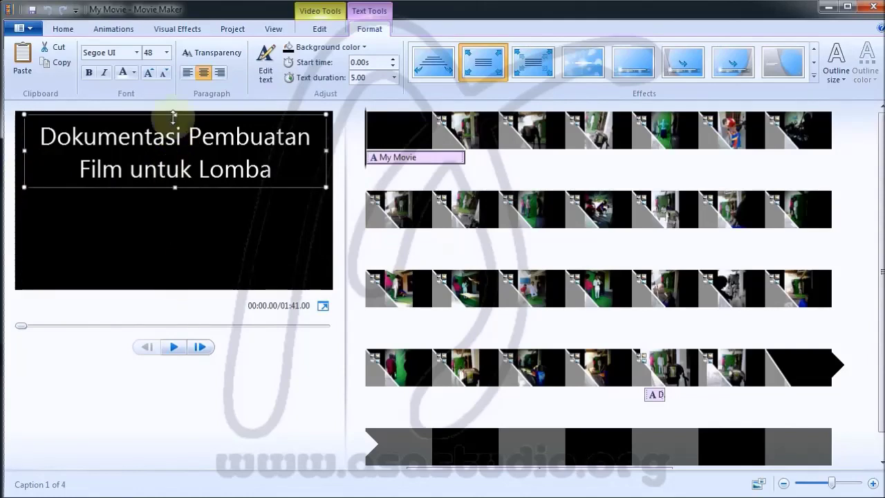
pyautogui.moveTo(173, 114); pyautogui.dragTo(175, 163)
pyautogui.click(175, 166)
pyautogui.moveTo(175, 161); pyautogui.dragTo(175, 167)
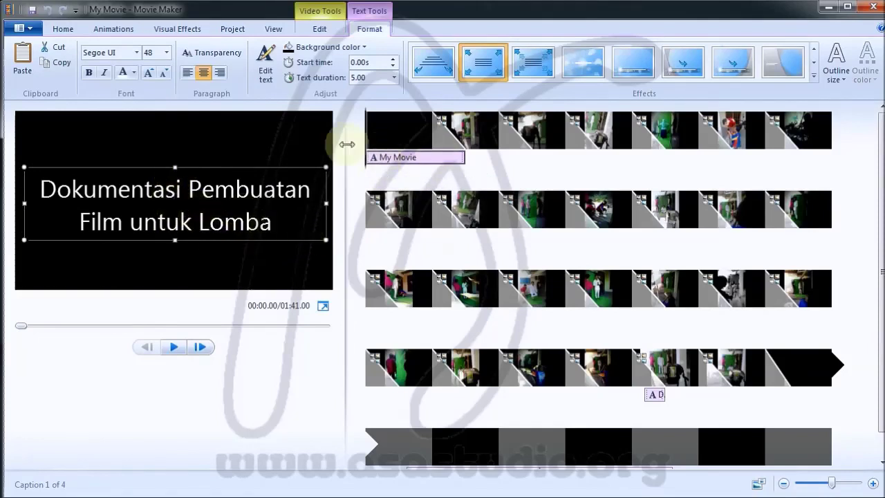
# Change the background color of the black opening title clip to a dark olive brown theme color.
pyautogui.click(389, 132)
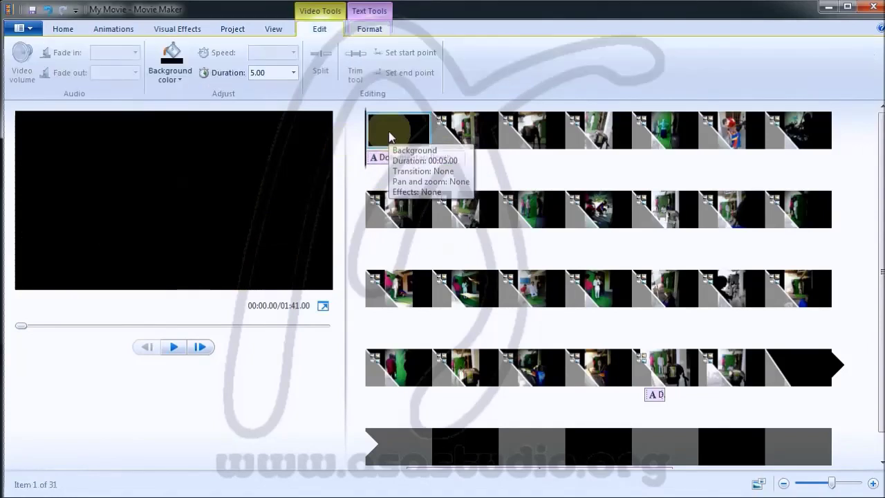
pyautogui.click(170, 76)
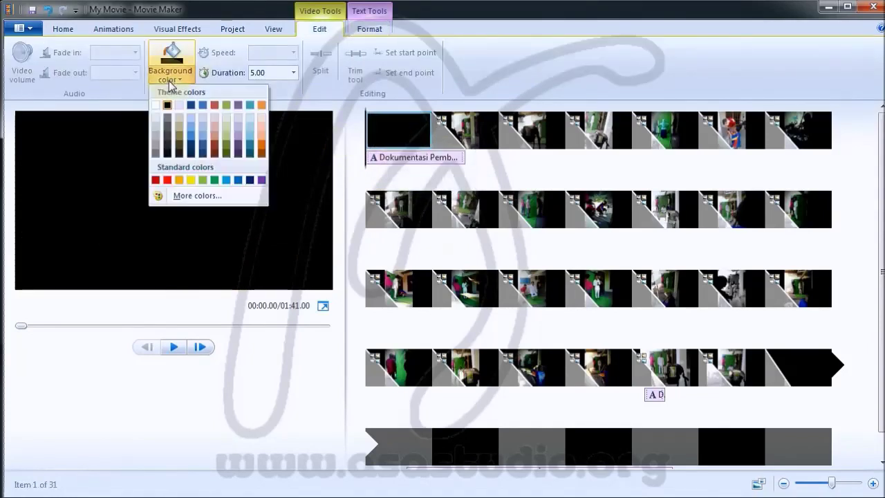
pyautogui.click(179, 148)
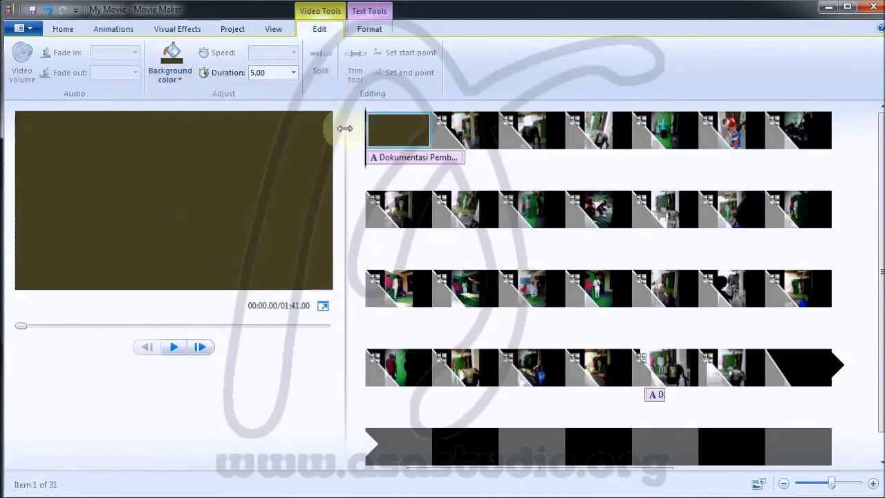
# Apply the first text effect, with lines narrowing upward in perspective, to the opening title and preview it.
pyautogui.click(377, 160)
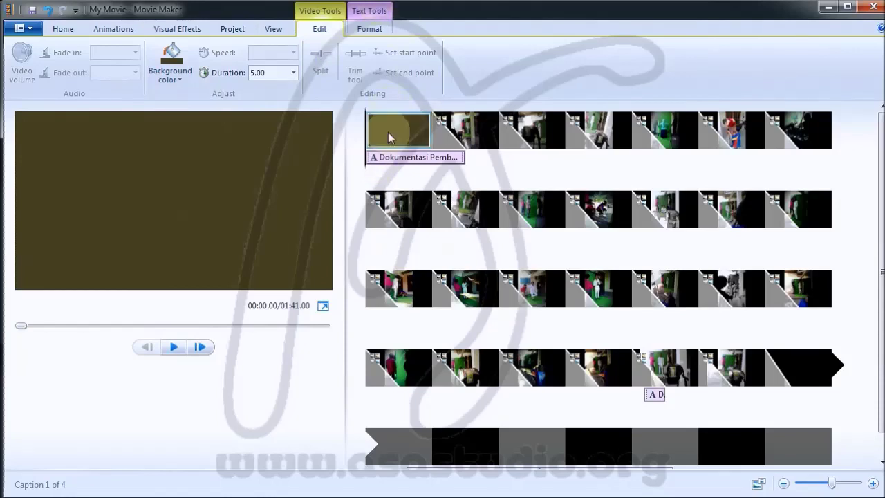
pyautogui.click(387, 133)
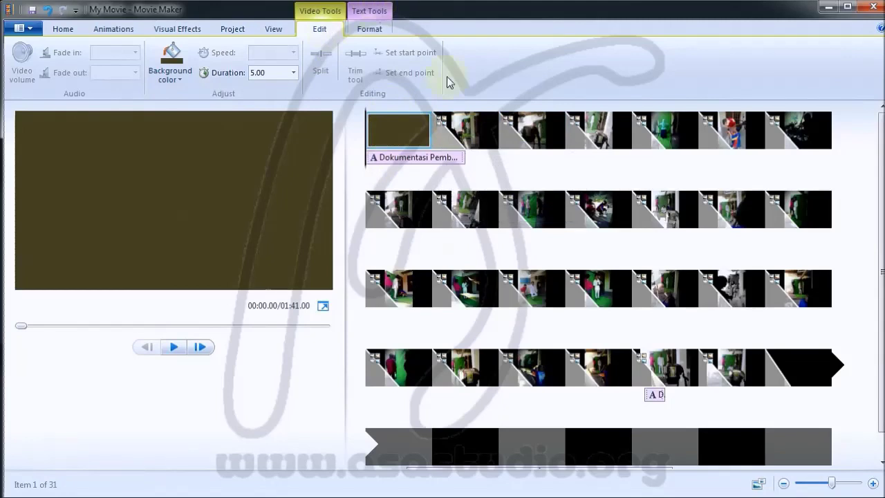
pyautogui.click(533, 133)
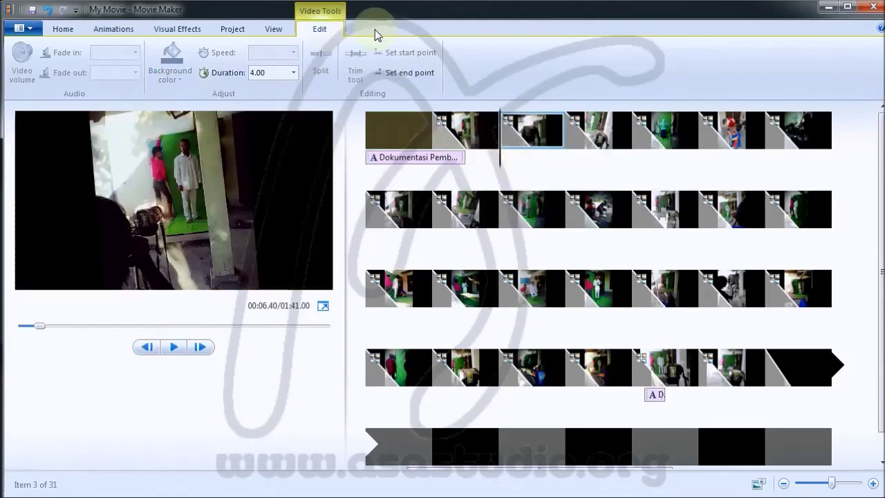
pyautogui.click(406, 138)
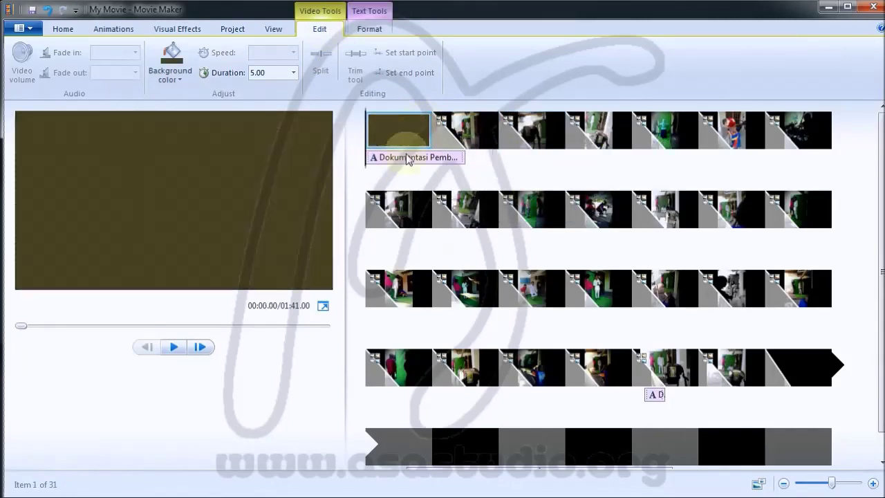
pyautogui.click(364, 17)
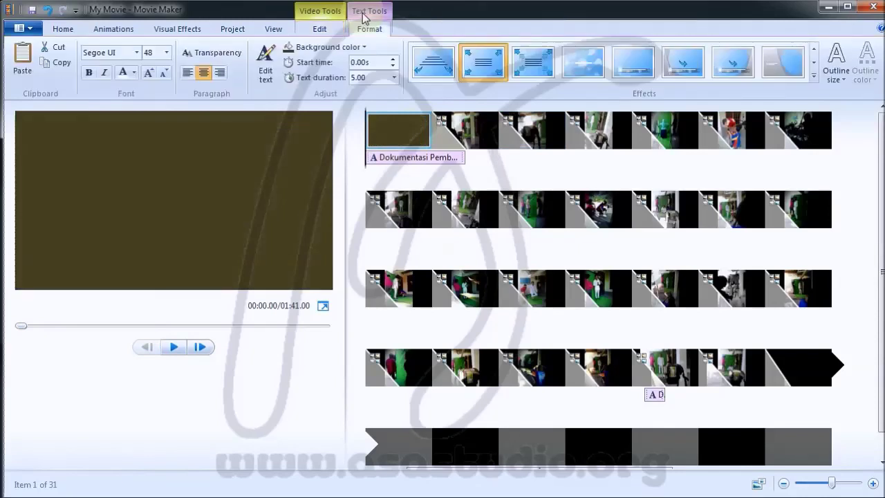
pyautogui.click(429, 64)
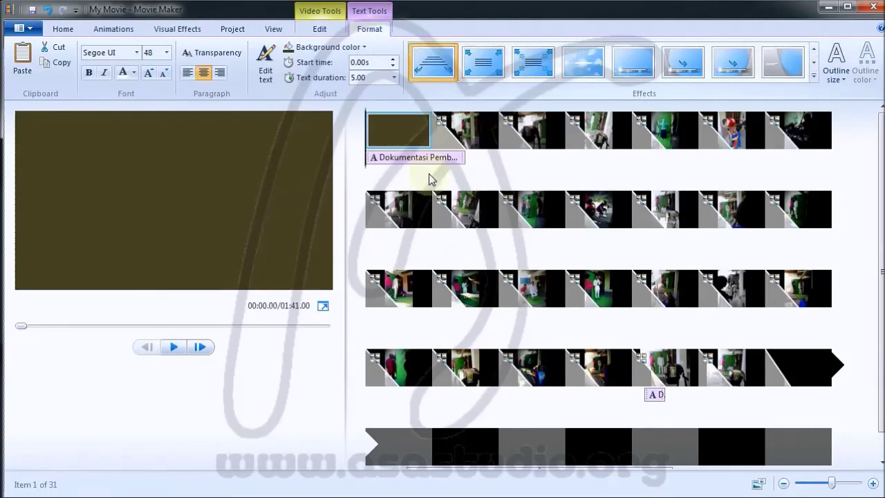
pyautogui.click(172, 347)
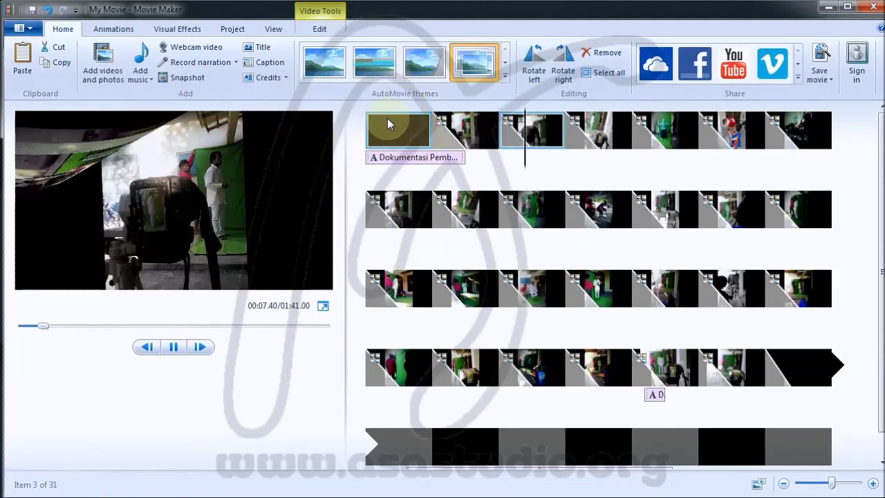
# Give the opening title text a red outline in the second-thinnest line size and preview it.
pyautogui.click(391, 158)
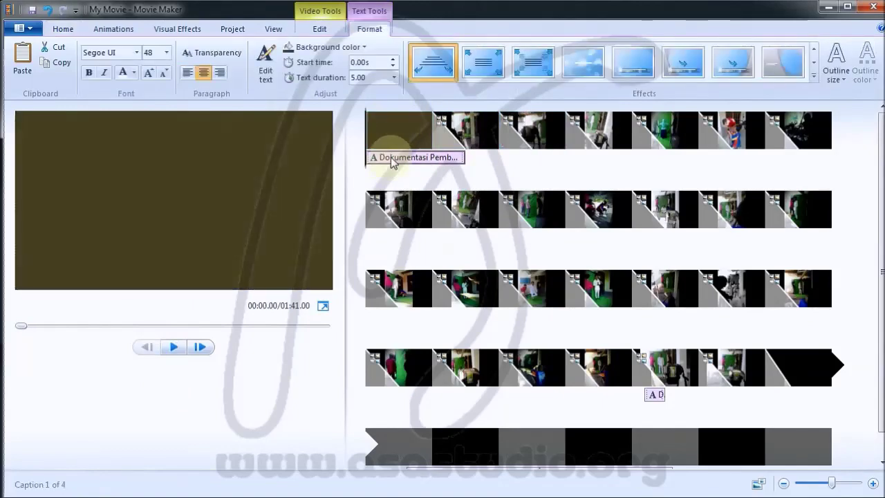
pyautogui.click(841, 79)
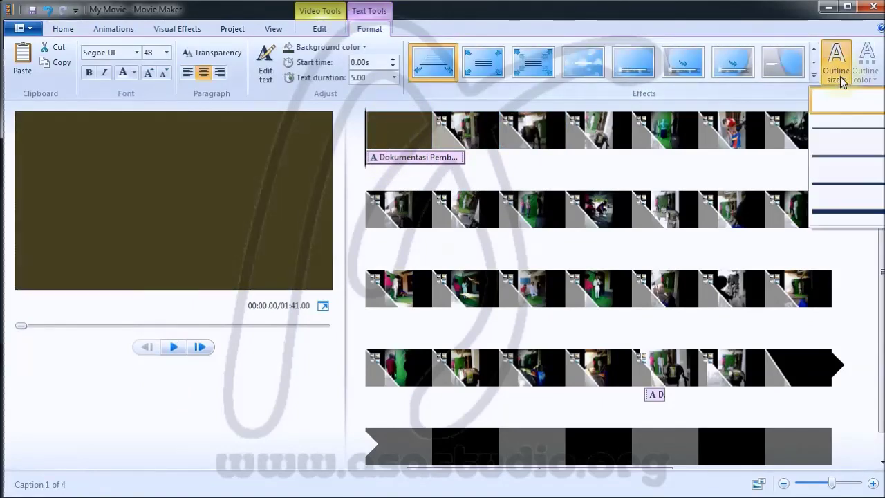
pyautogui.click(853, 163)
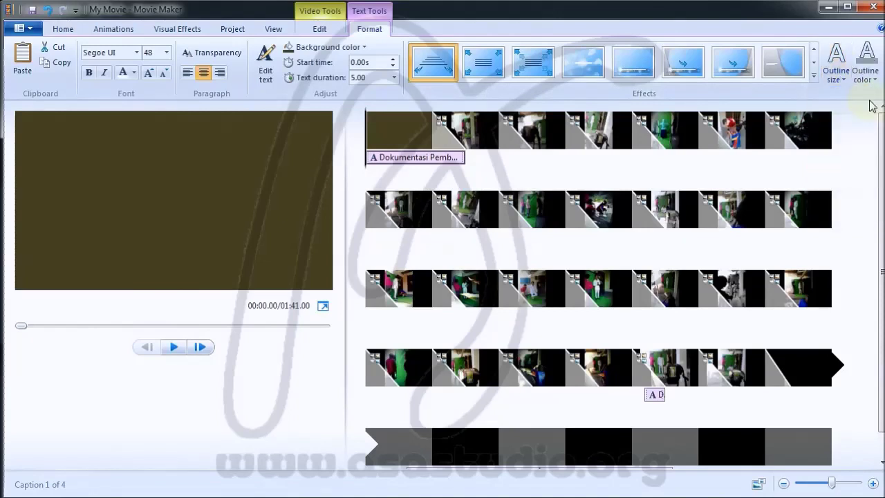
pyautogui.click(873, 80)
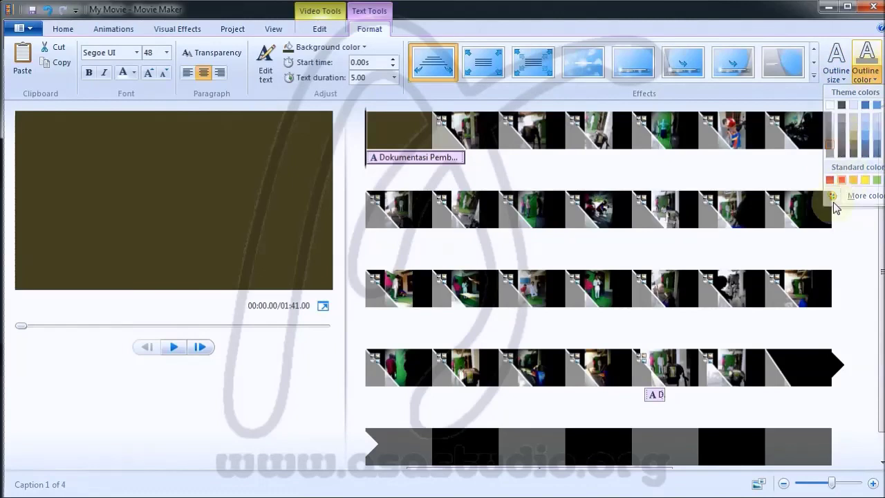
pyautogui.click(829, 180)
pyautogui.click(173, 347)
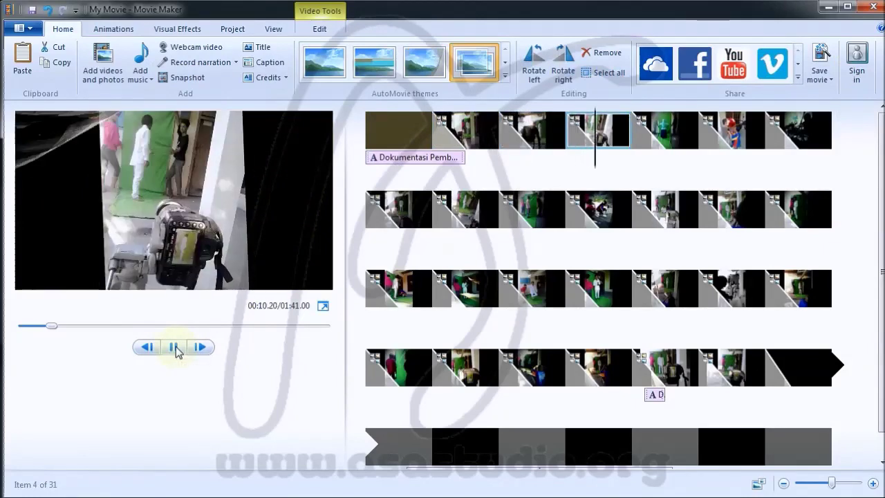
pyautogui.click(174, 347)
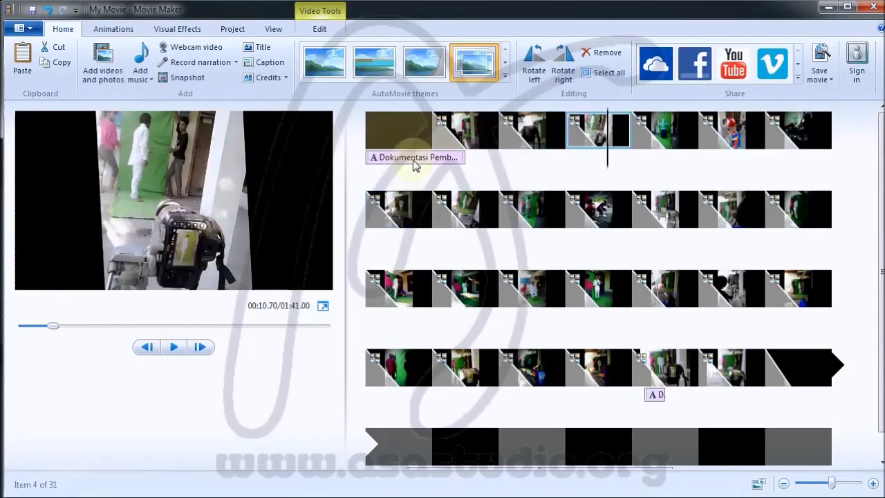
# Set the opening title's text duration to 3.00 seconds and preview the result.
pyautogui.click(415, 164)
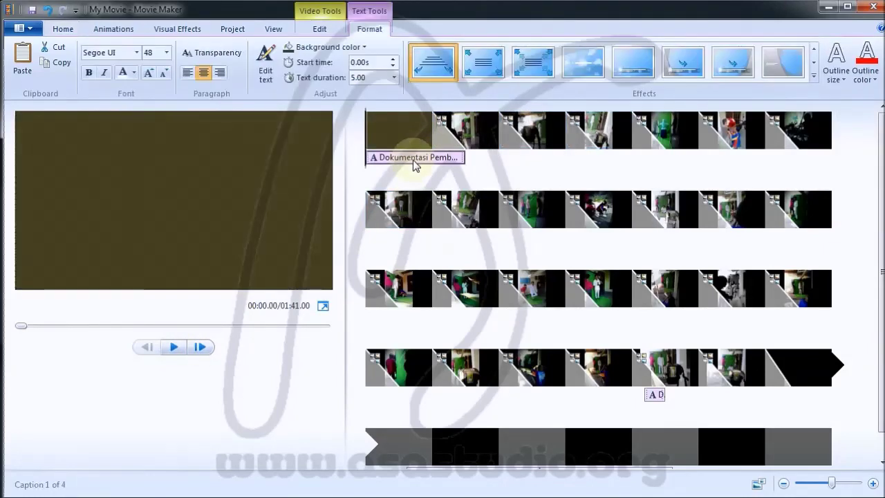
pyautogui.click(393, 78)
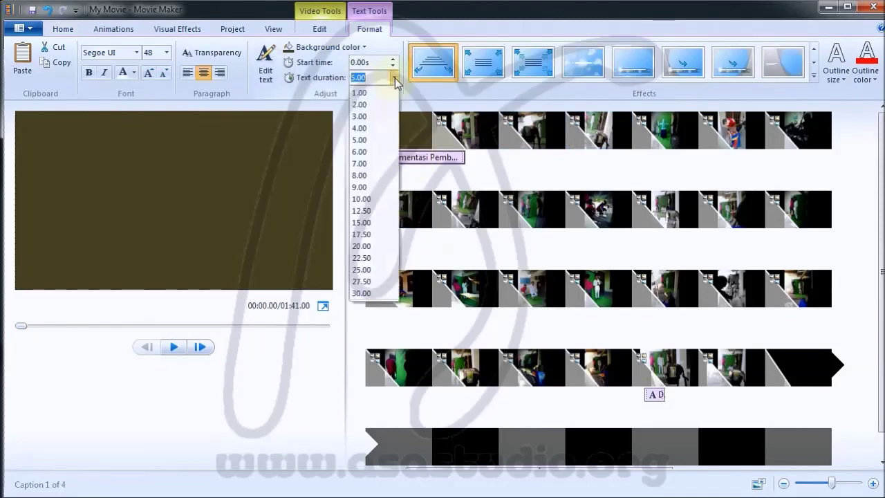
pyautogui.click(385, 117)
pyautogui.click(178, 352)
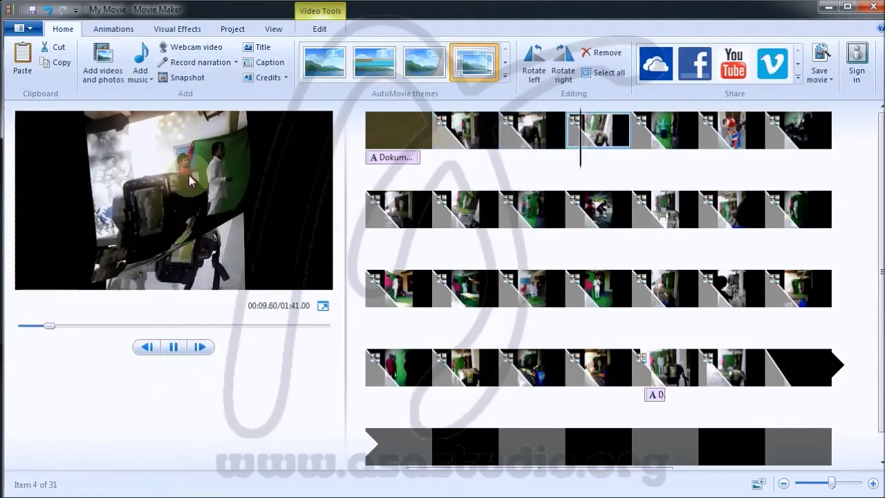
pyautogui.click(174, 347)
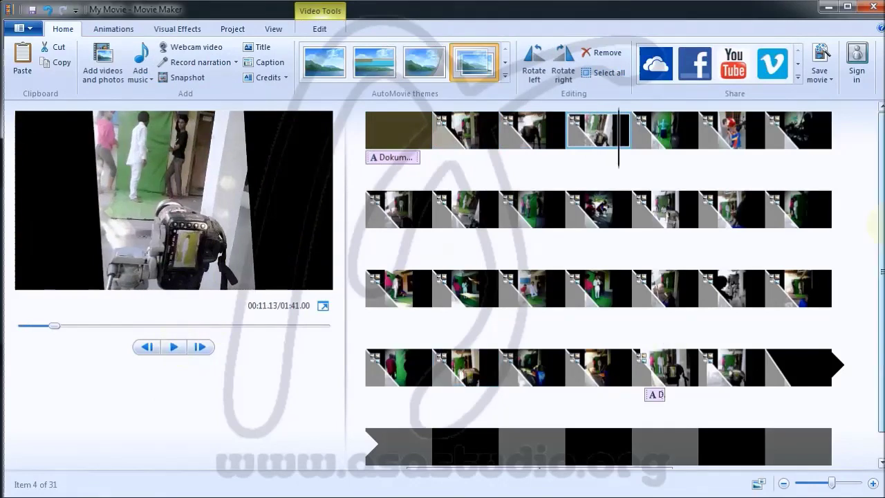
# Replace the "[Enter your name here]" placeholder in the "DIRECTED BY" credit with the creator's name.
pyautogui.scroll(-1, 650, 360)
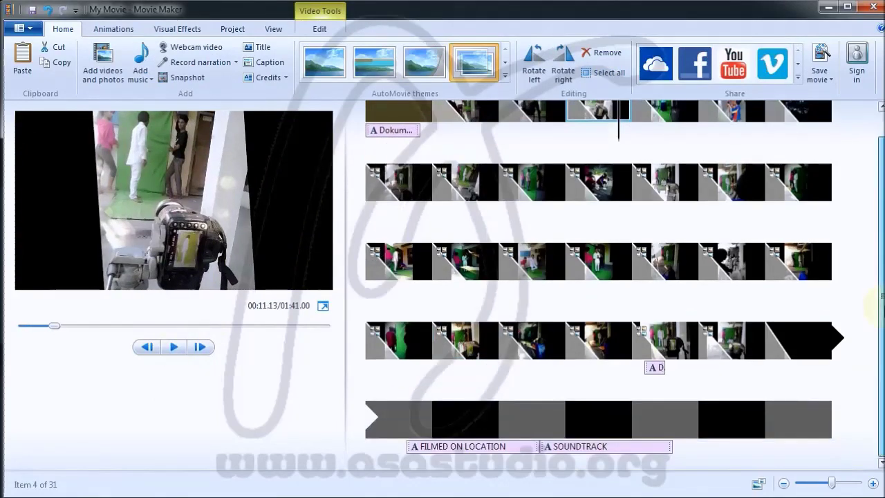
pyautogui.click(654, 368)
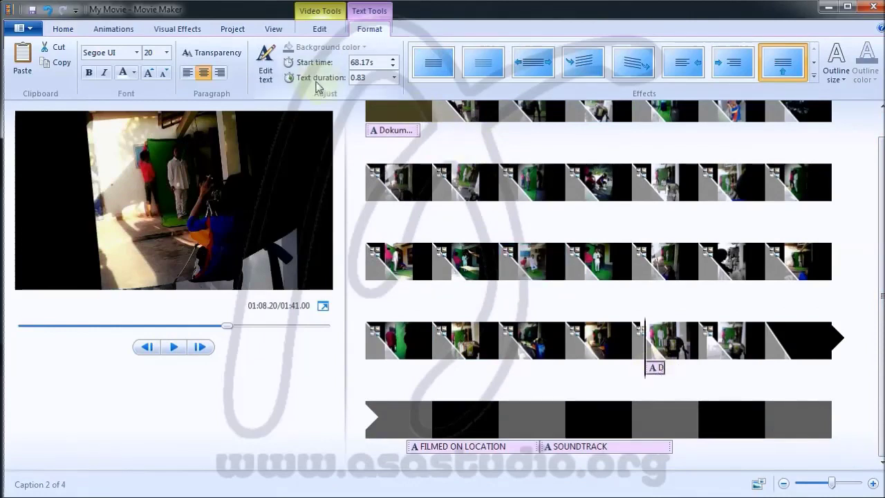
pyautogui.click(654, 368)
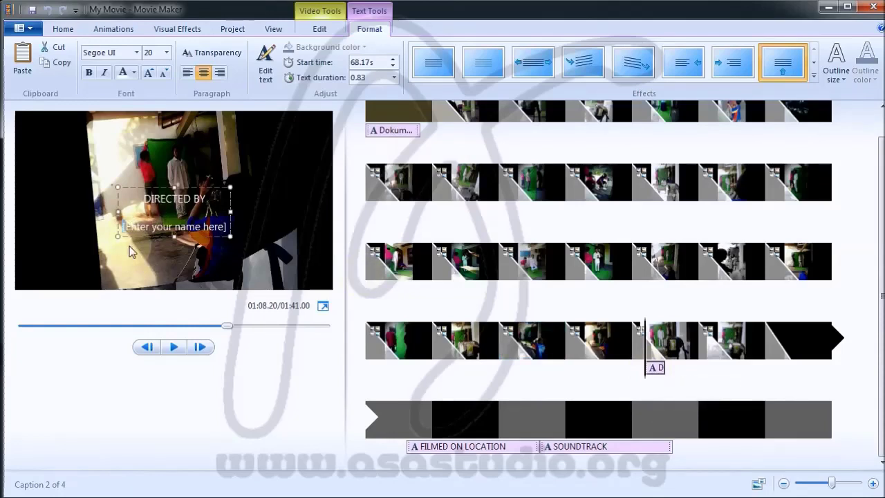
pyautogui.hotkey('ctrl', 'shift', 'Right')
pyautogui.hotkey('ctrl', 'shift', 'Right')
pyautogui.hotkey('shift', 'Right')
pyautogui.hotkey('shift', 'Right')
pyautogui.hotkey('shift', 'Right')
pyautogui.hotkey('shift', 'Right')
pyautogui.hotkey('shift', 'Right')
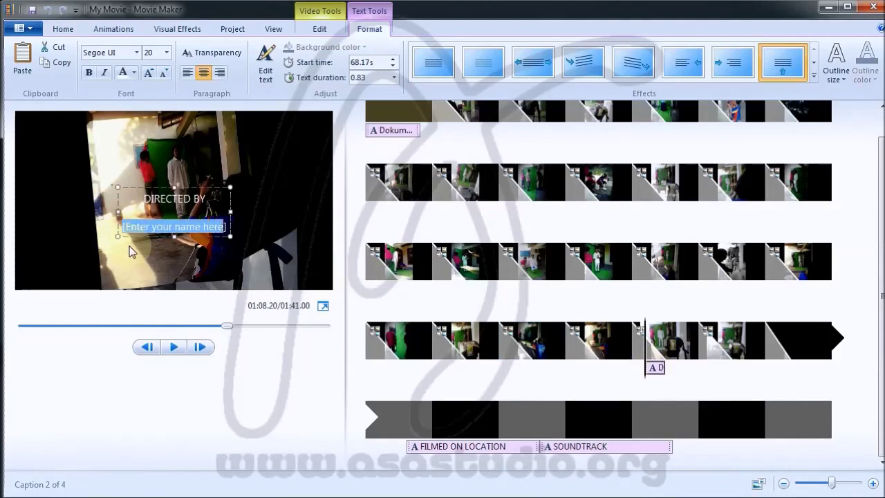
pyautogui.write('abem')
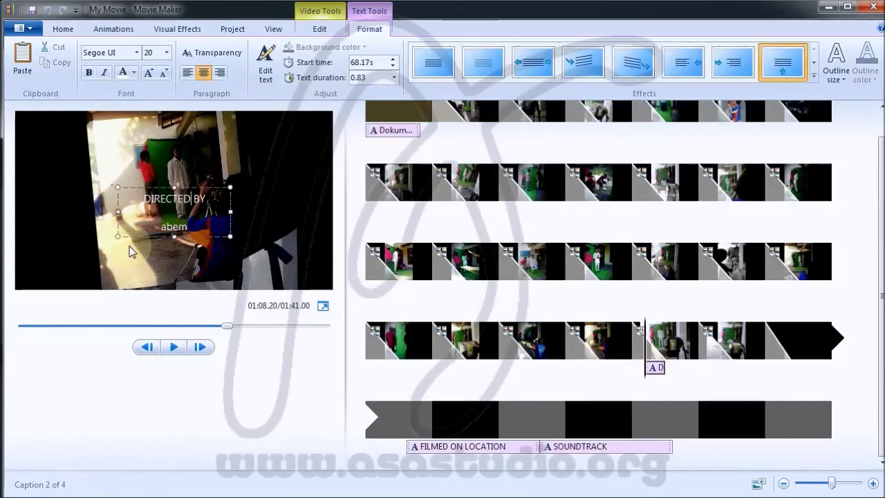
# Replace the "DIRECTED BY" heading in the credit caption with "Konsep oleh".
pyautogui.hotkey('shift', 'Left')
pyautogui.hotkey('shift', 'Left')
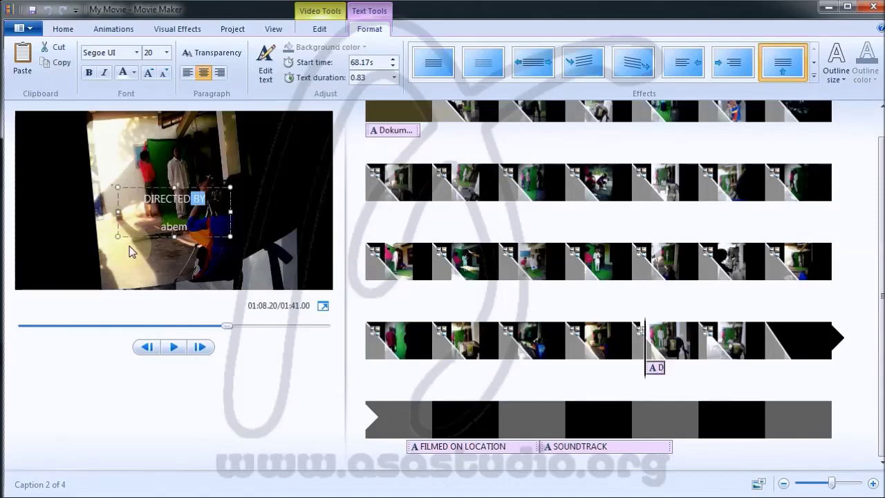
pyautogui.hotkey('shift', 'Left')
pyautogui.hotkey('shift', 'Left')
pyautogui.hotkey('shift', 'Left')
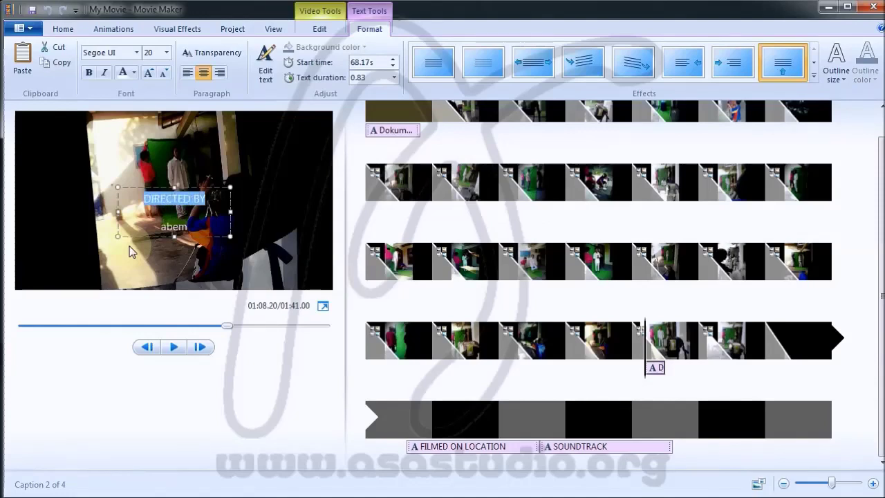
pyautogui.write('Konse')
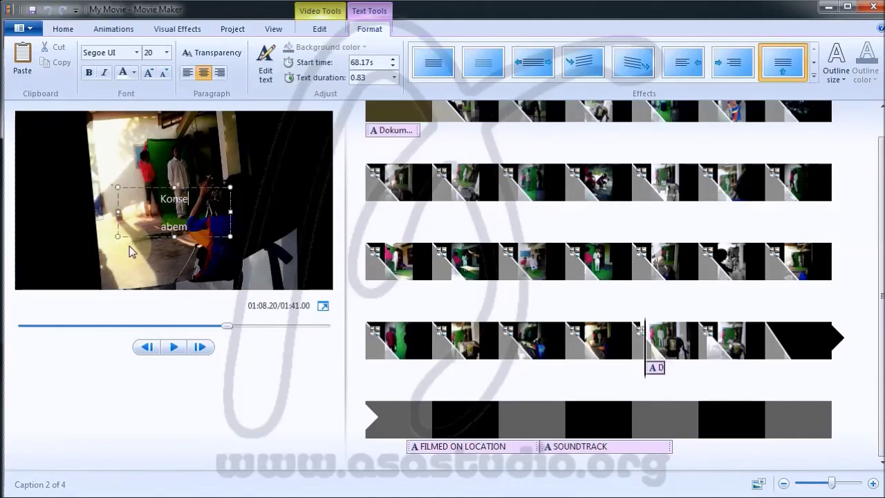
pyautogui.write('p oleh')
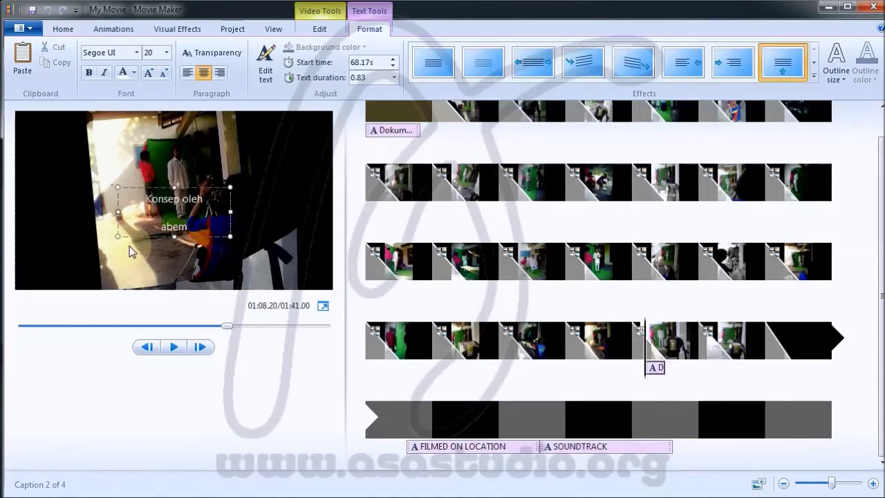
# Set the text duration of the "Konsep oleh" credit caption to 3.00 seconds.
pyautogui.click(655, 369)
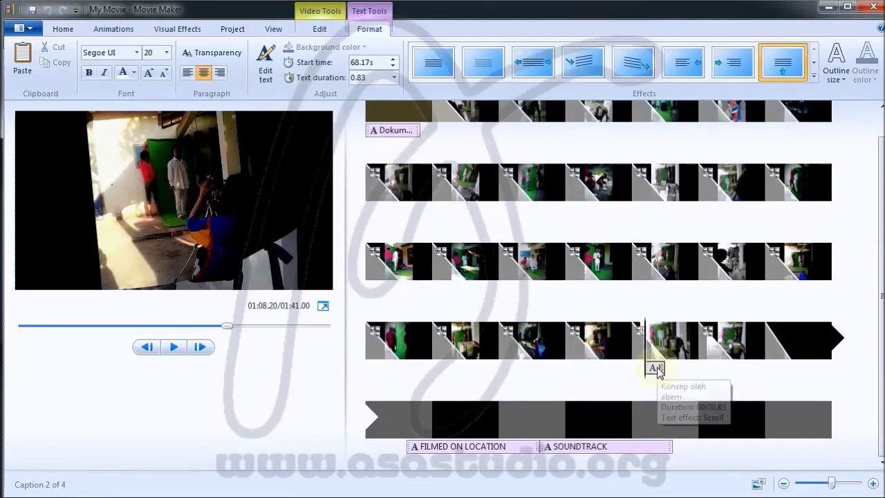
pyautogui.click(393, 78)
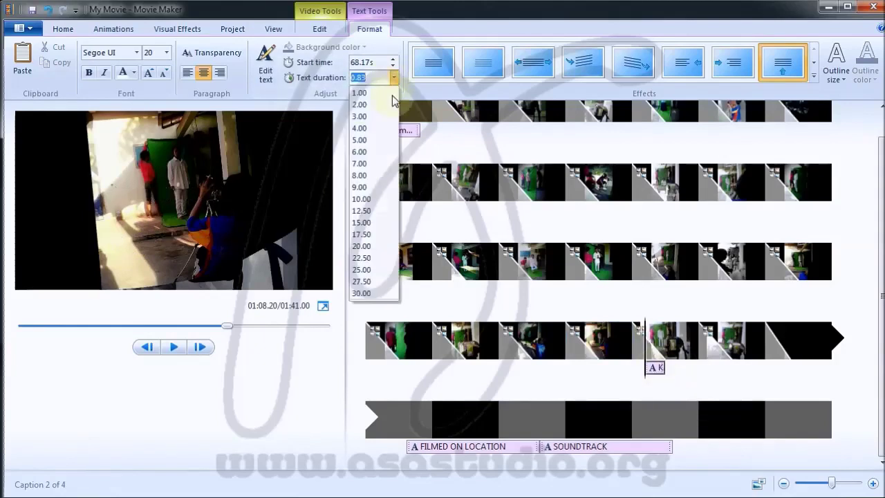
pyautogui.click(389, 116)
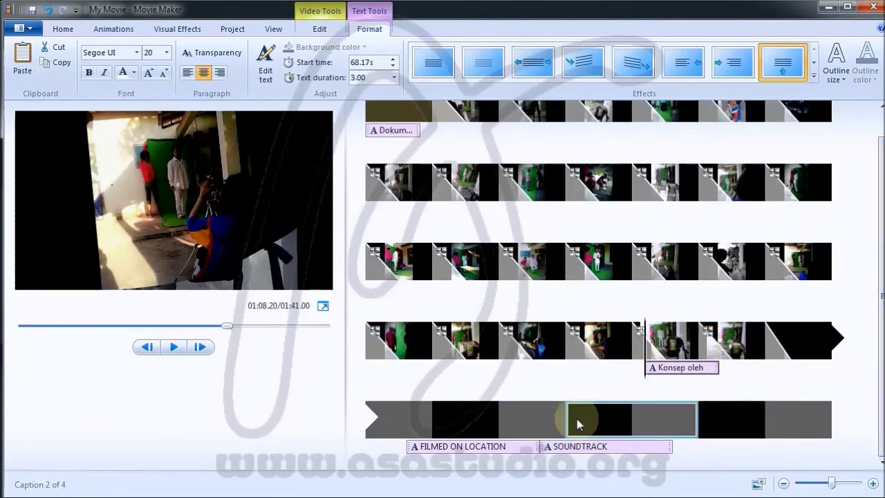
# Replace the "FILMED ON LOCATION" heading in the location credit caption with "Lokasi Film".
pyautogui.click(475, 447)
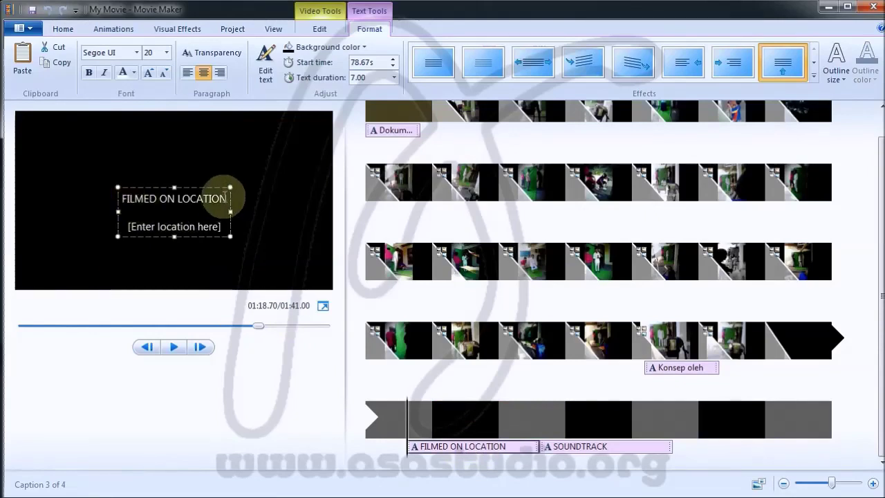
pyautogui.tripleClick(226, 199)
pyautogui.write('Lo')
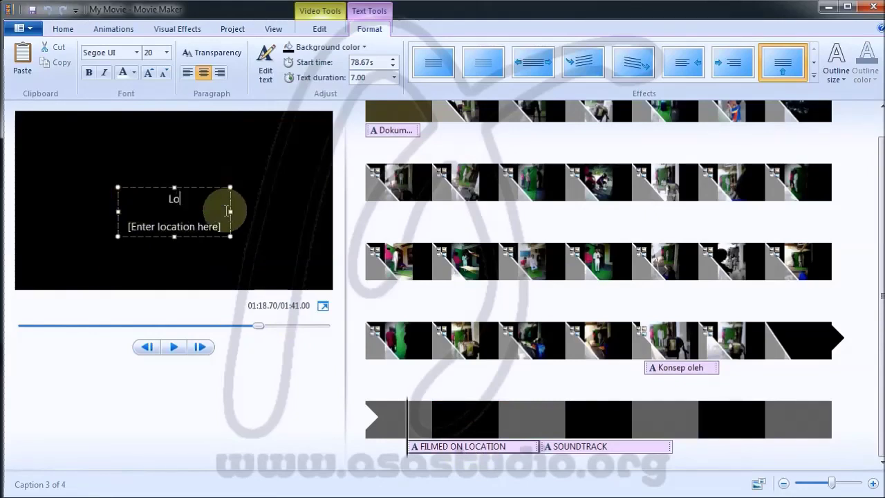
pyautogui.write('kasi Film')
# Replace the "[Enter location here]" placeholder with the creator's house and "ASA Studio", and widen the text box so the location fits on one line.
pyautogui.moveTo(221, 229); pyautogui.dragTo(126, 226)
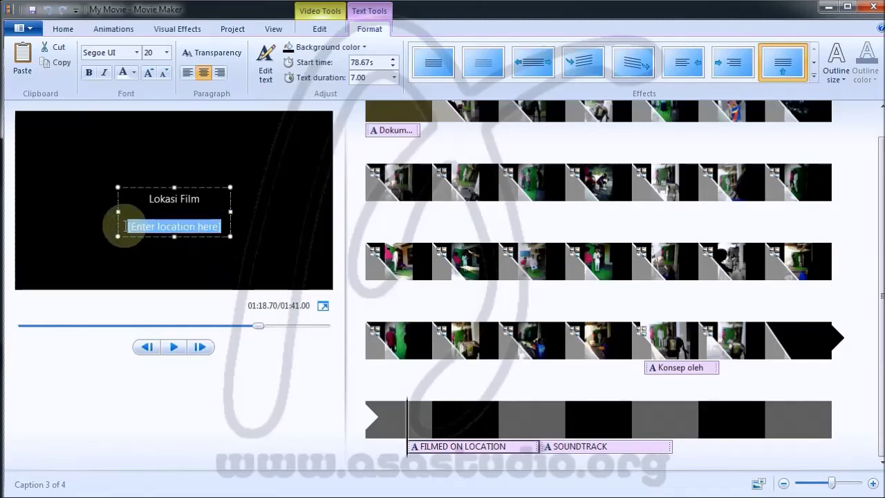
pyautogui.write('Rum')
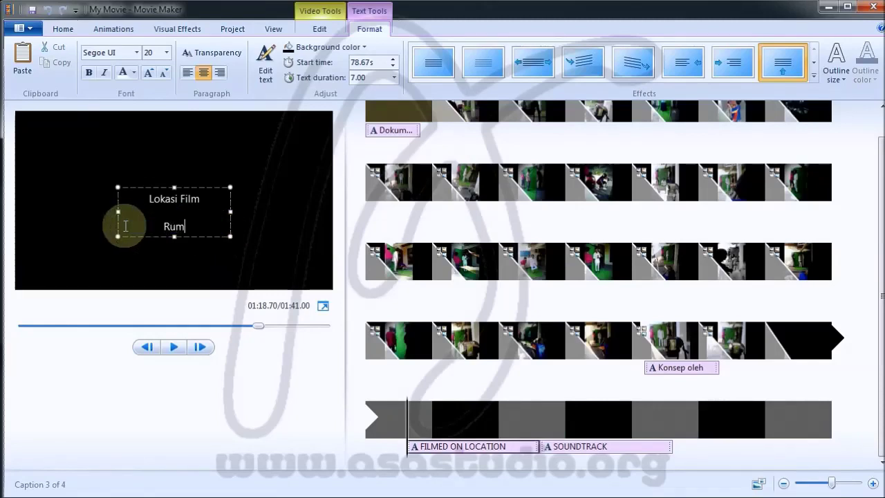
pyautogui.write('ah abem')
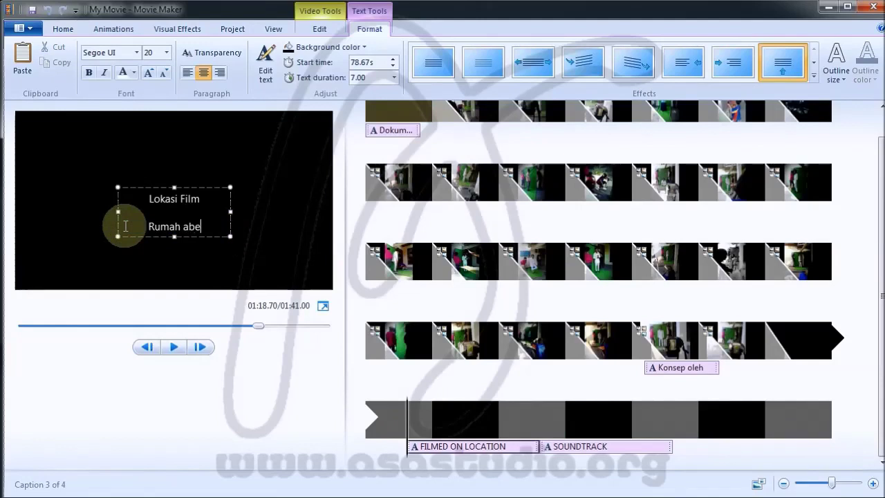
pyautogui.write('ASA Stu')
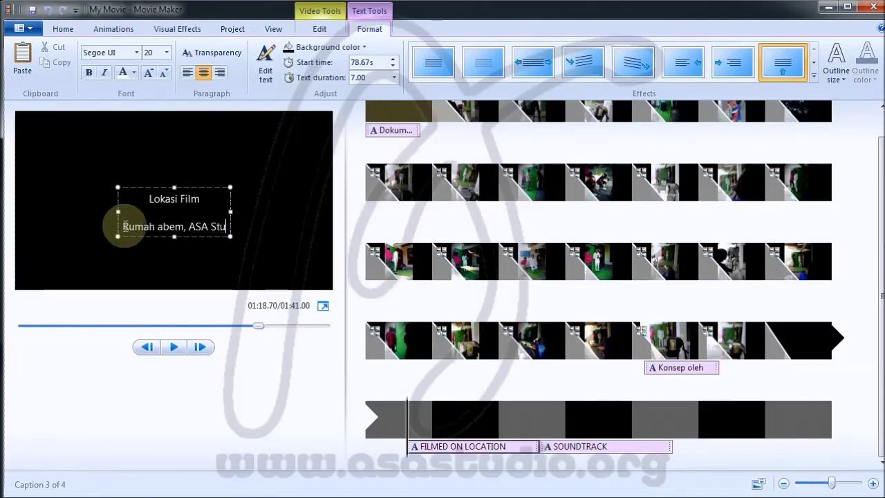
pyautogui.write('dio')
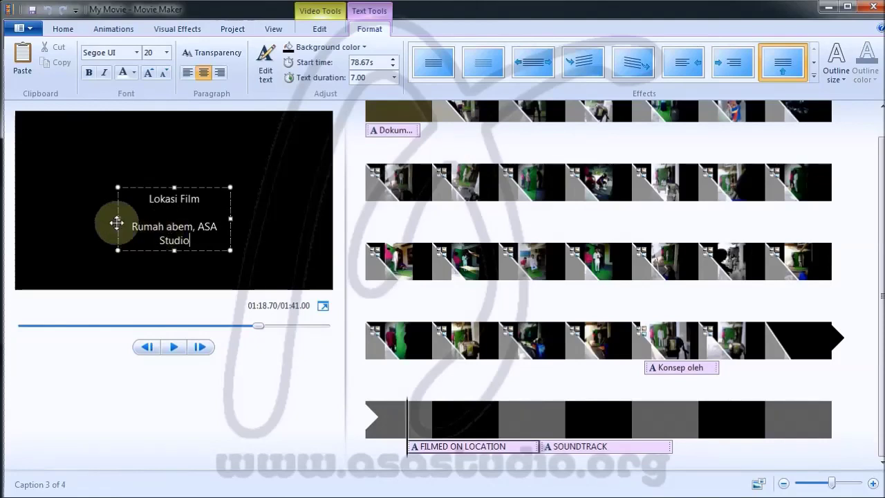
pyautogui.moveTo(113, 211); pyautogui.dragTo(83, 213)
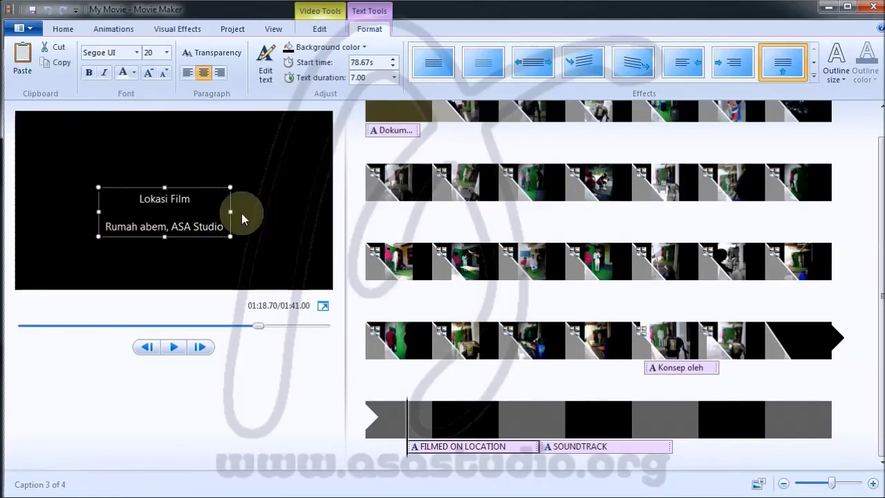
pyautogui.moveTo(230, 212); pyautogui.dragTo(252, 211)
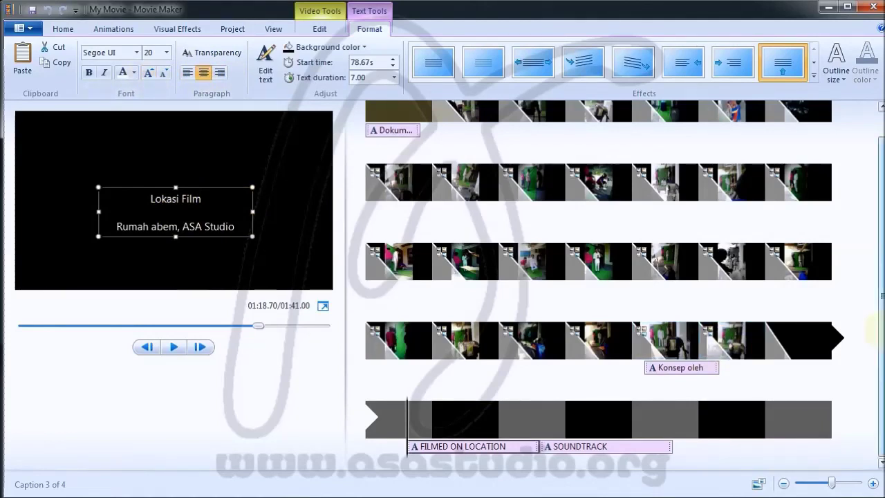
# Change the background color of the first credit clip, directly after the last photo, to dark gray.
pyautogui.click(813, 349)
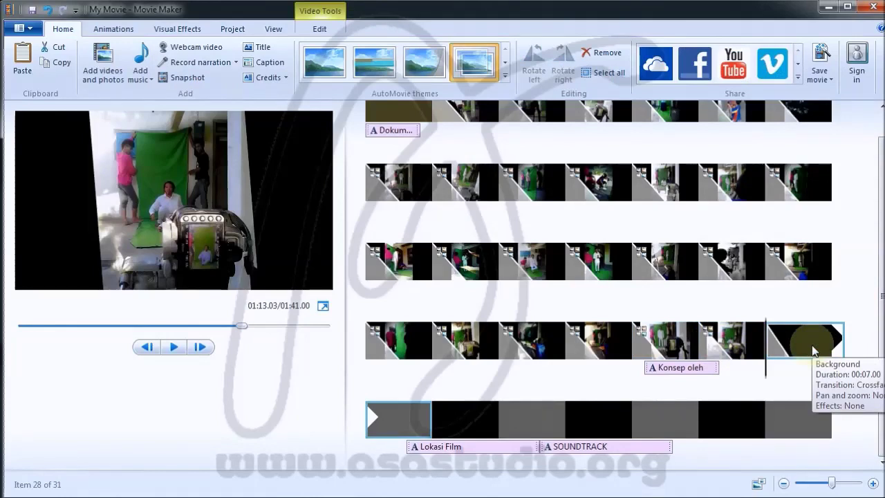
pyautogui.doubleClick(812, 350)
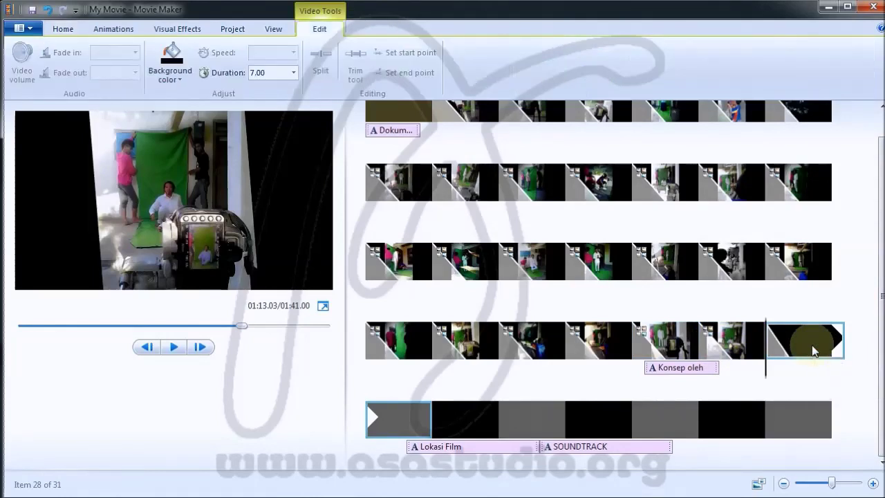
pyautogui.click(181, 80)
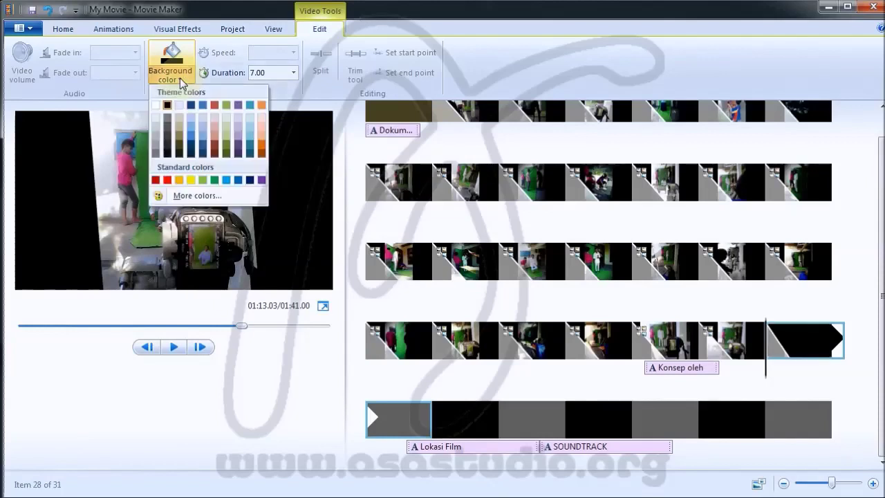
pyautogui.click(167, 154)
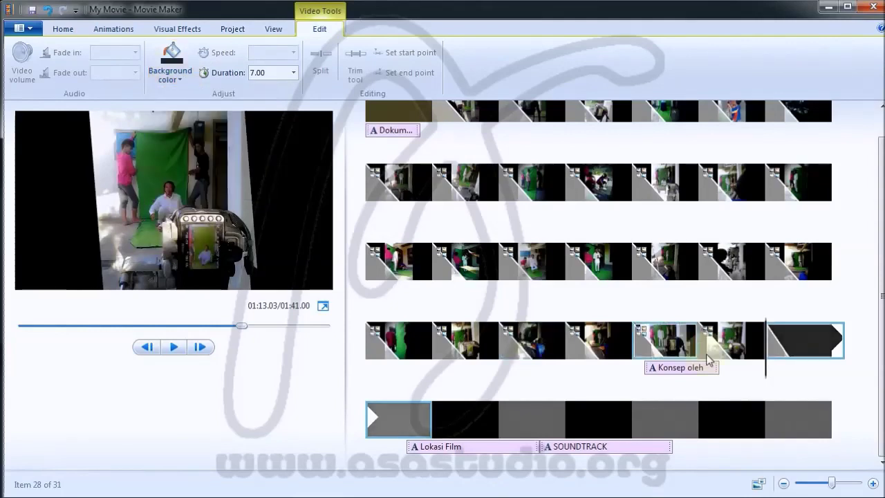
# Give the second credit clip, above the "Lokasi Film" caption, a dark gray background and dismiss the recording-time reminder.
pyautogui.click(459, 425)
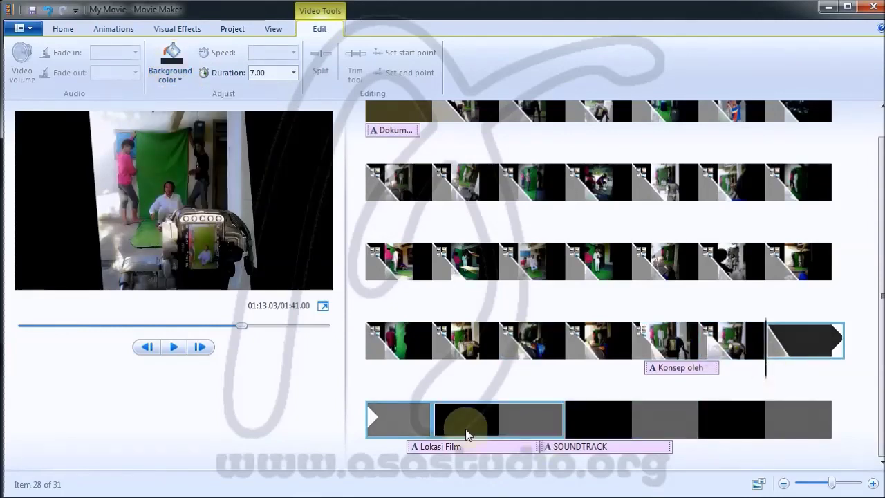
pyautogui.click(465, 428)
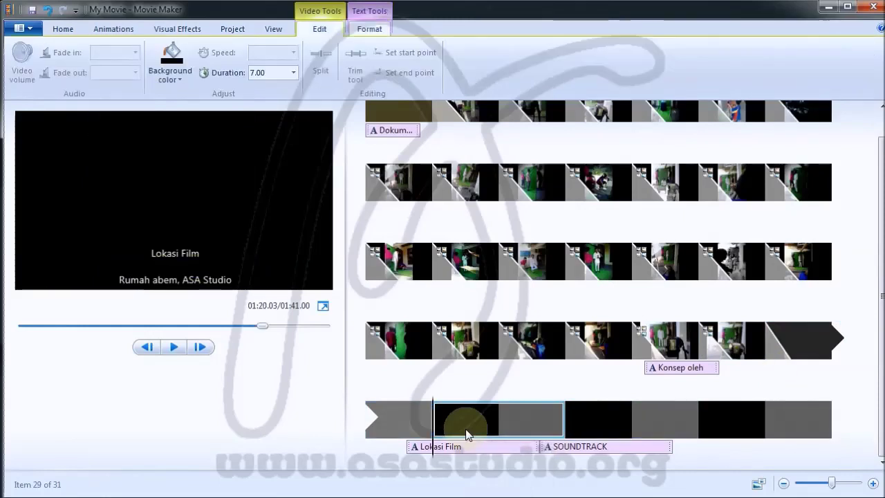
pyautogui.click(178, 75)
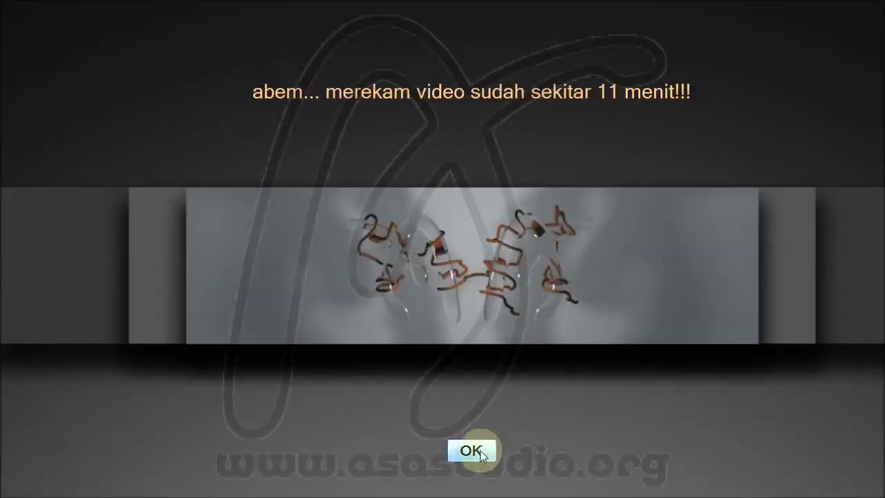
pyautogui.click(472, 450)
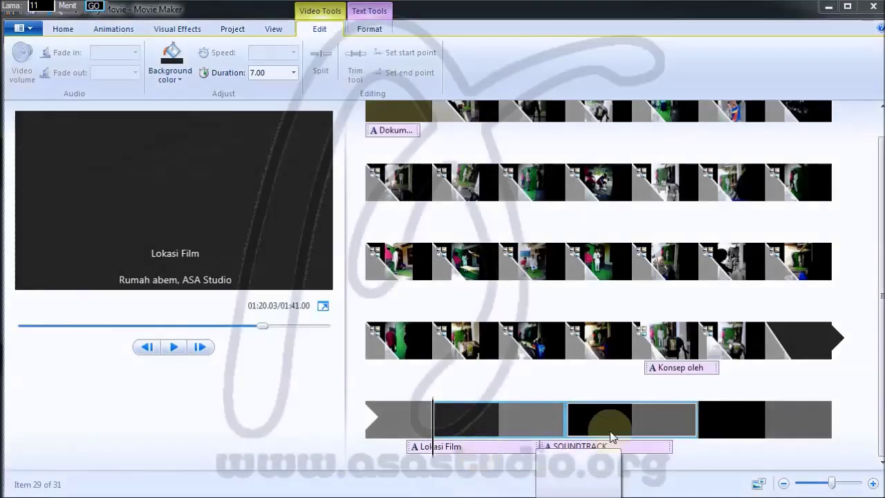
# Apply the dark gray background color to the last two credit clips, starting with the one above the "SOUNDTRACK" caption.
pyautogui.click(626, 431)
pyautogui.click(627, 425)
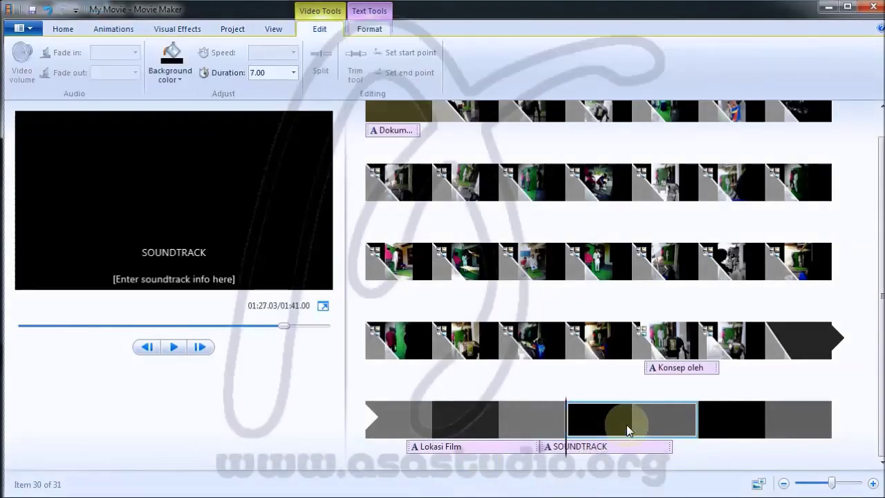
pyautogui.click(173, 69)
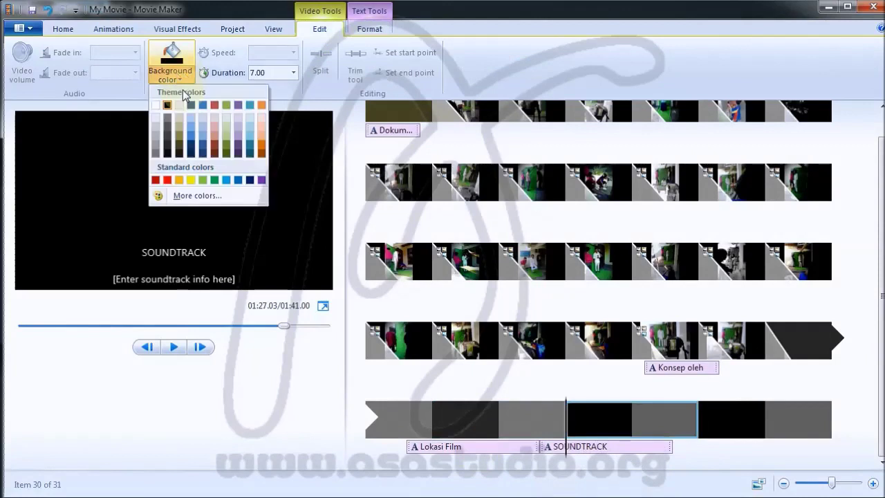
pyautogui.click(167, 146)
pyautogui.click(731, 418)
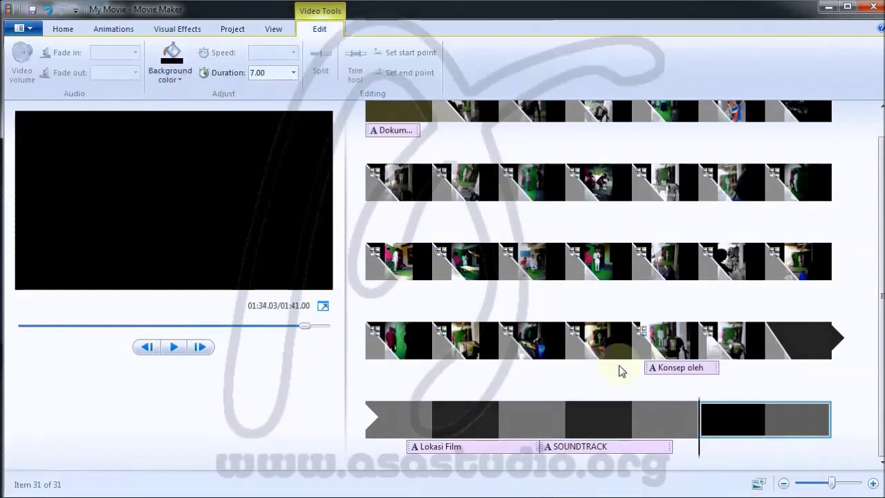
pyautogui.click(172, 69)
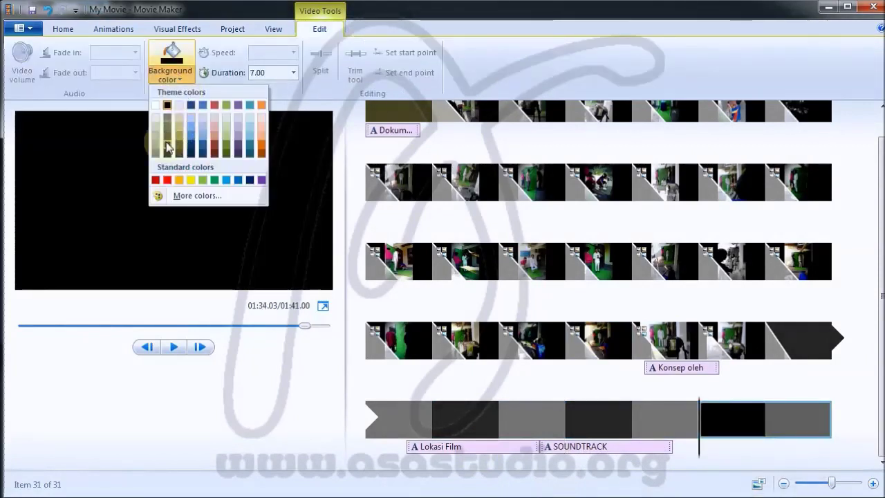
pyautogui.click(169, 148)
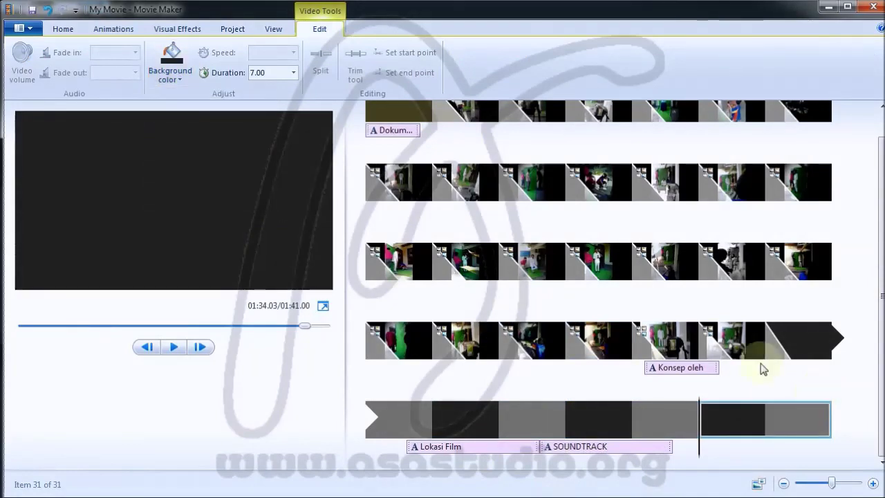
# Preview the end of the movie around the "Konsep oleh" caption and the first credit background.
pyautogui.click(730, 344)
pyautogui.press('space')
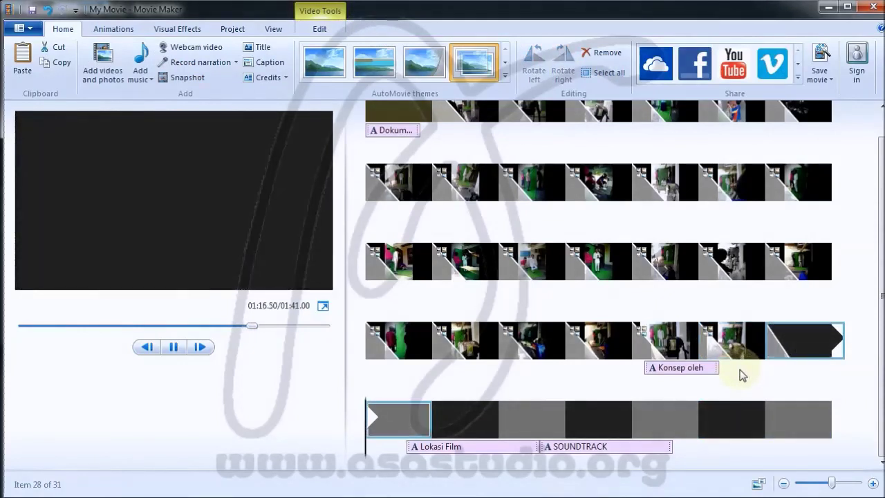
pyautogui.click(655, 354)
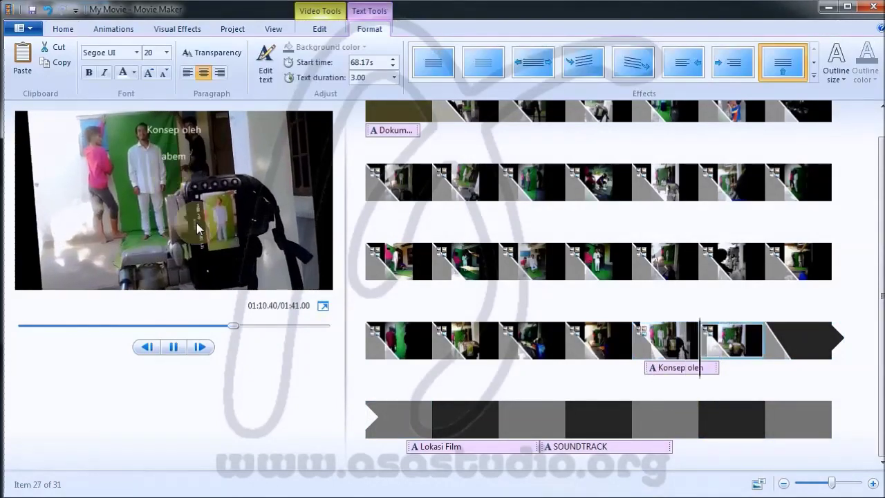
# Change the text color of the "Konsep oleh" caption to yellow and preview it from the photo above it.
pyautogui.click(661, 371)
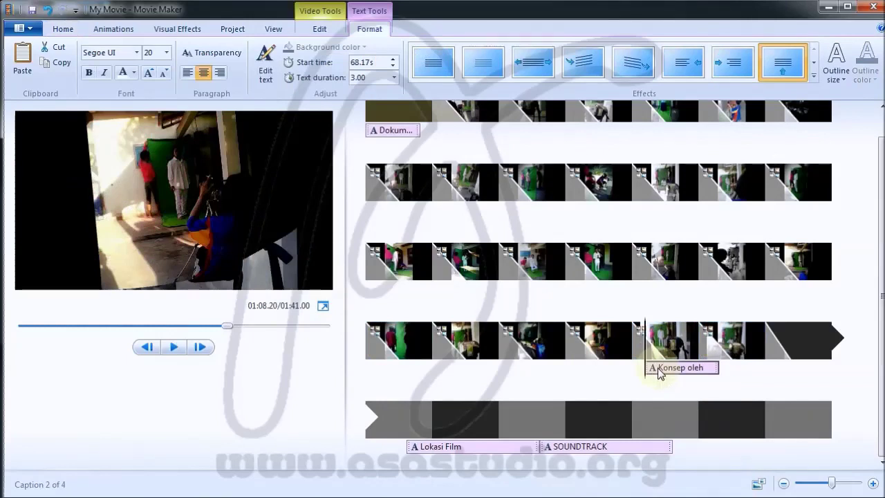
pyautogui.click(134, 72)
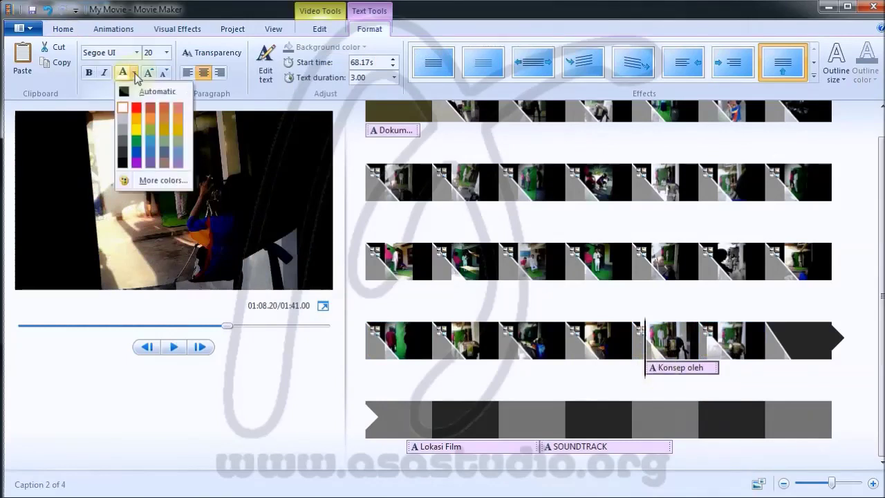
pyautogui.click(136, 124)
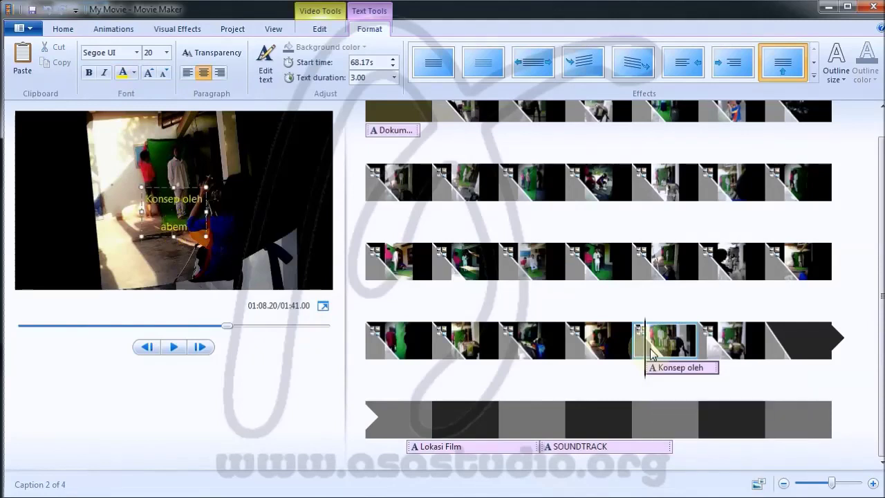
pyautogui.click(651, 352)
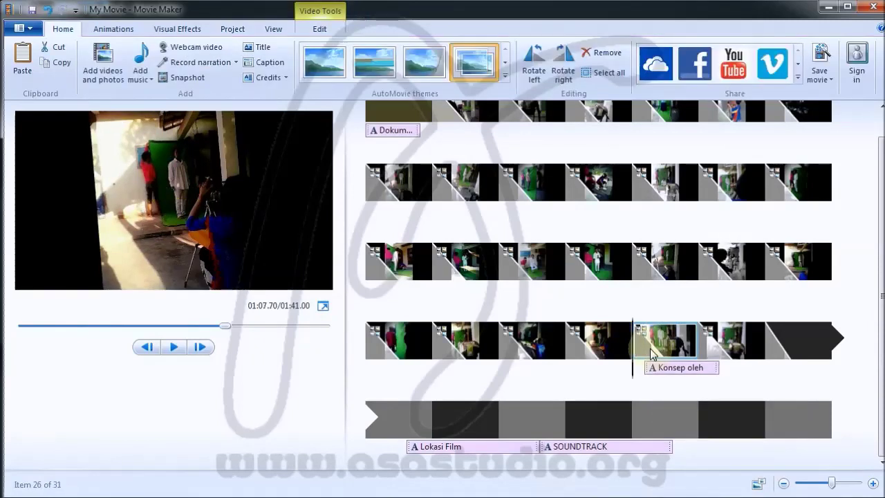
pyautogui.press('space')
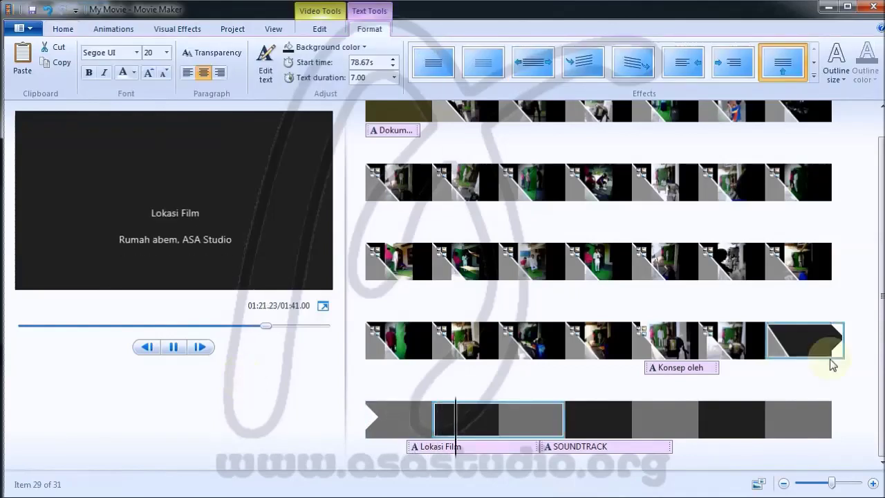
# Try deleting the first credit background clip after the last photo, and undo the deletion.
pyautogui.click(417, 430)
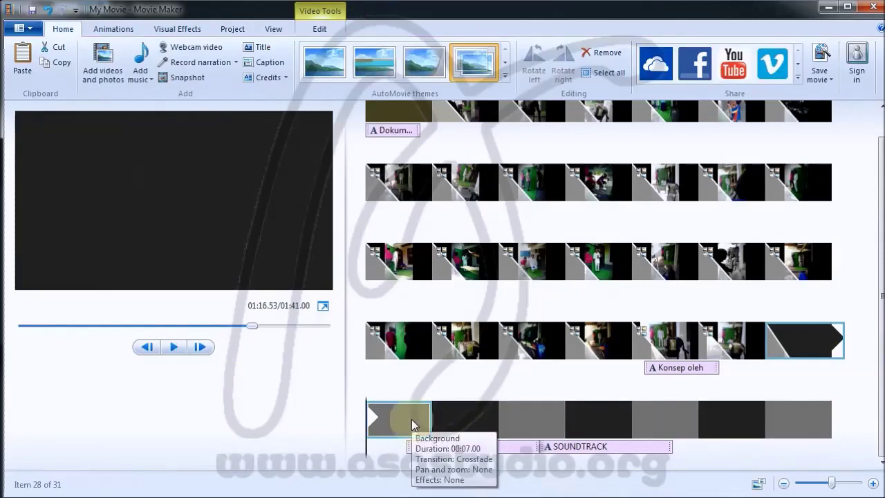
pyautogui.press('Delete')
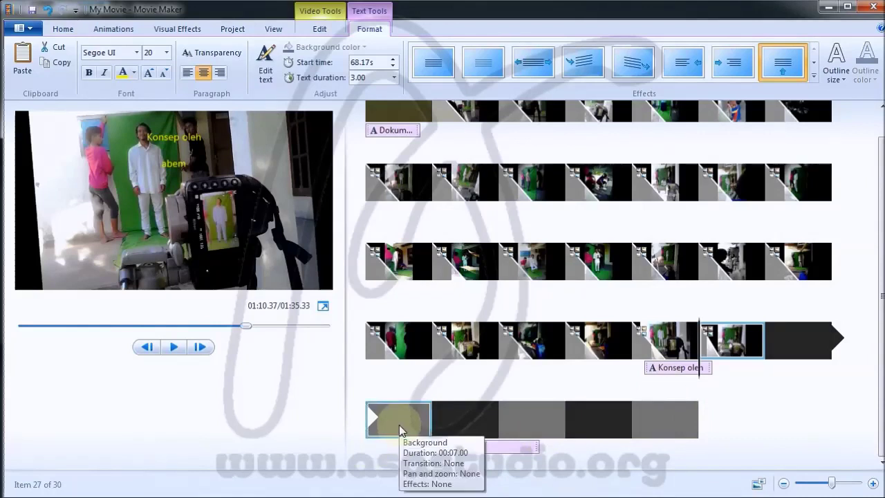
pyautogui.hotkey('ctrl', 'z')
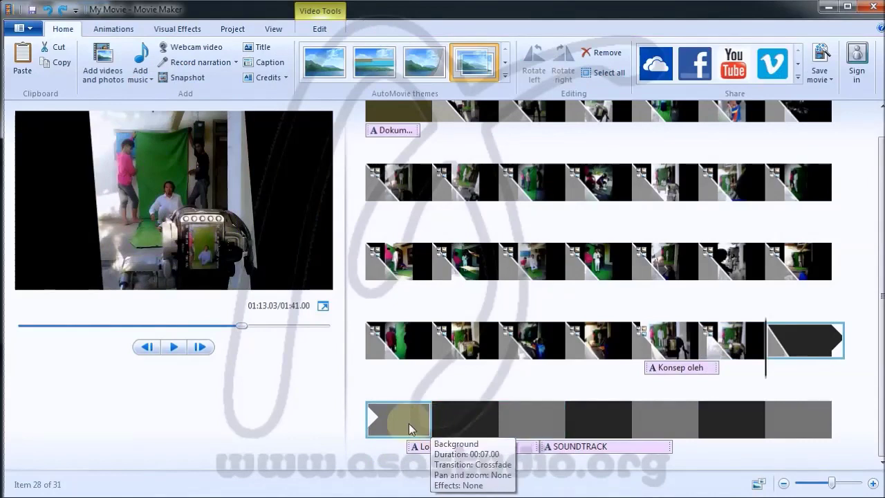
# Move the "Lokasi Film" caption to start at 73.47 s, over the beginning of the first credit background, and preview it.
pyautogui.press('space')
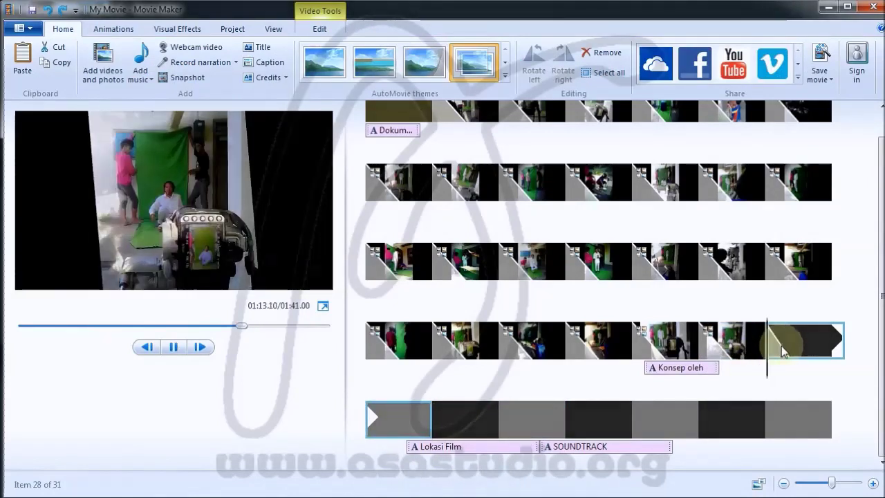
pyautogui.click(792, 364)
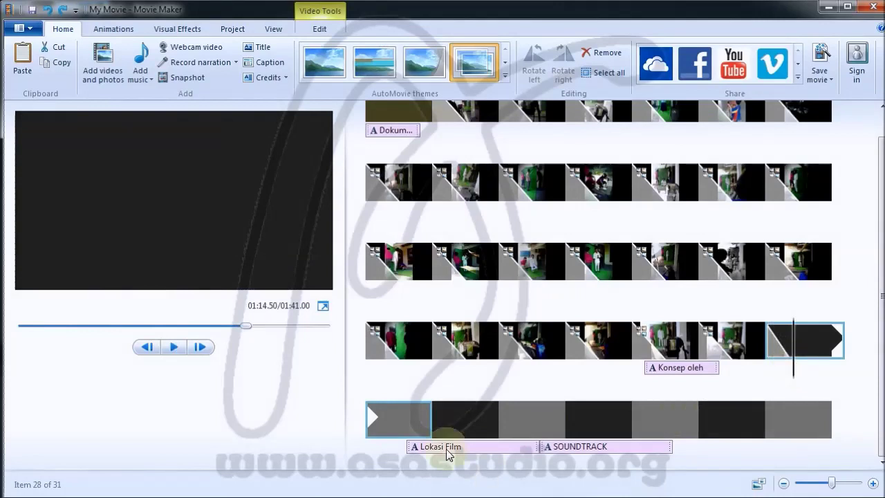
pyautogui.moveTo(447, 451); pyautogui.dragTo(781, 380)
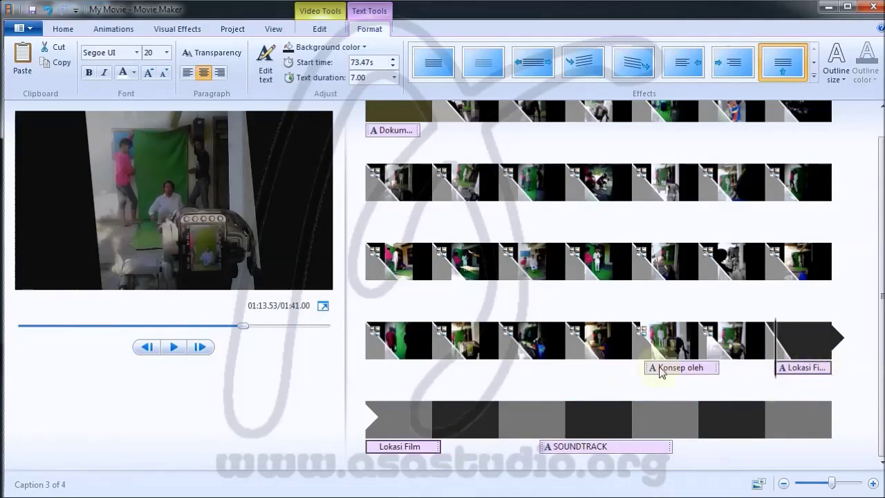
pyautogui.press('space')
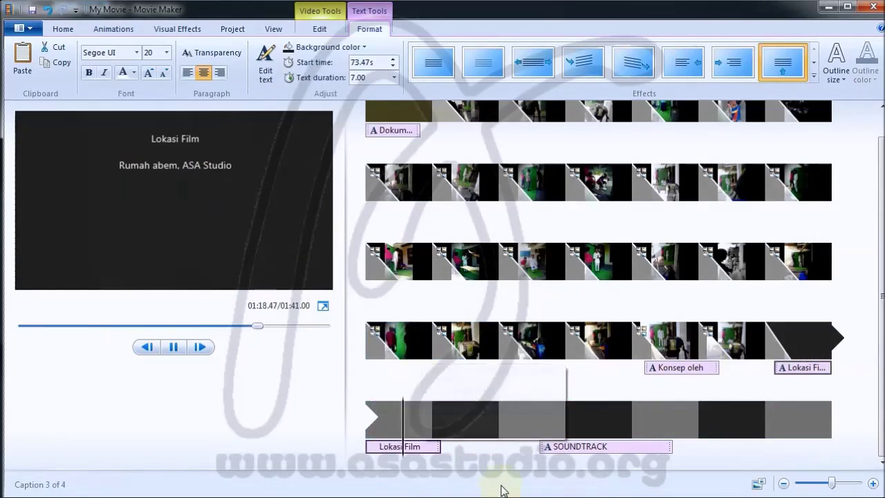
# Move the "SOUNDTRACK" caption earlier to start at 82.15 s and delete the last credit background clip.
pyautogui.moveTo(559, 450); pyautogui.dragTo(478, 453)
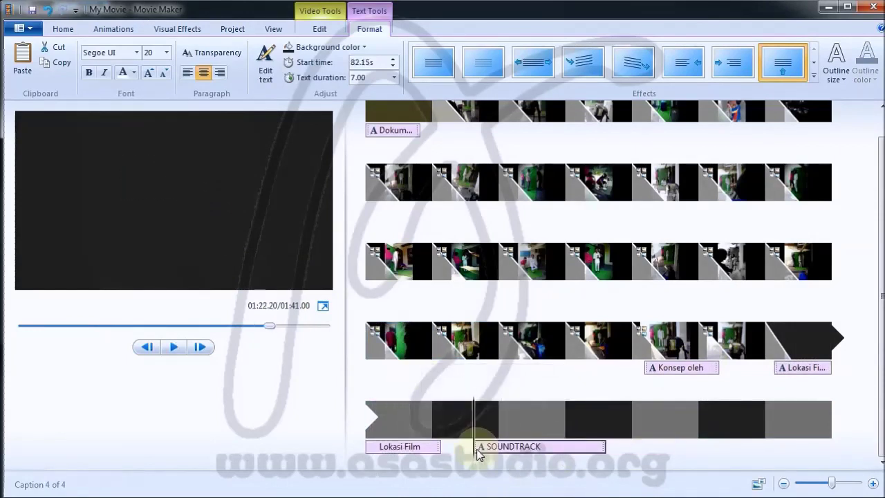
pyautogui.click(779, 425)
pyautogui.press('Delete')
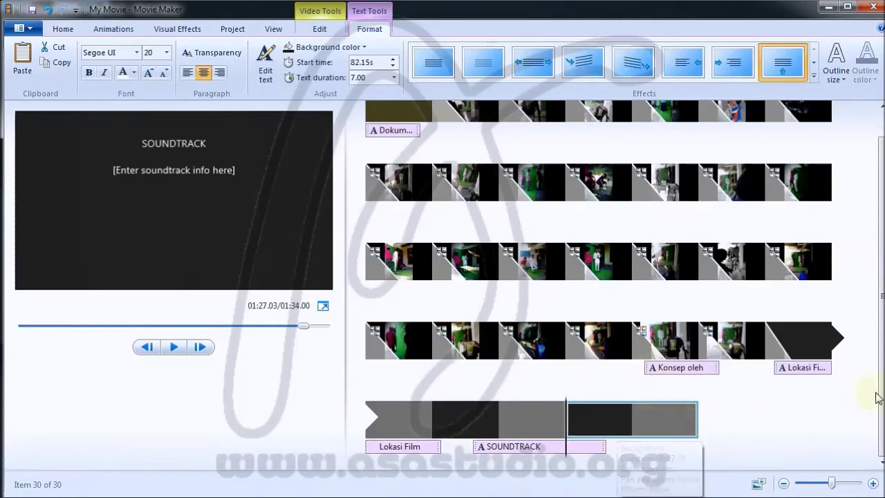
# Start adding music and select the song "09. AS2Firlo - Tanda Cinta" in the AS2Firlo-AsKusTik folder.
pyautogui.scroll(1, 873, 310)
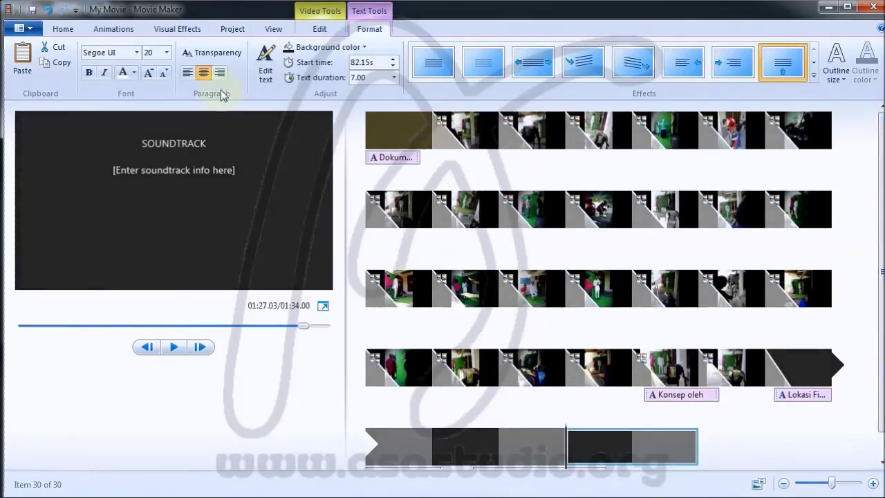
pyautogui.click(60, 30)
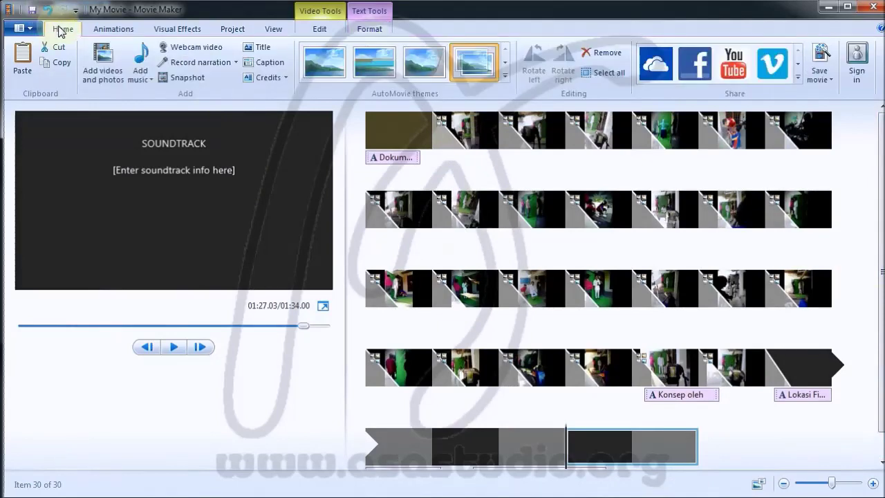
pyautogui.click(142, 59)
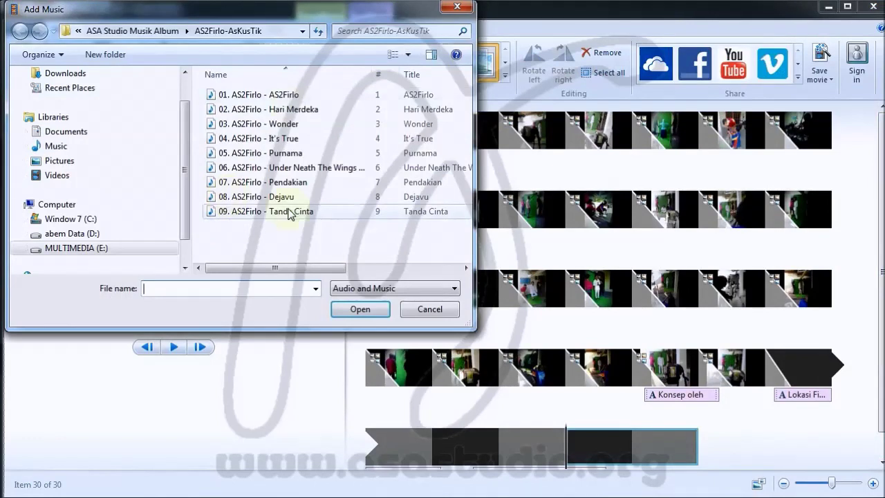
pyautogui.click(274, 213)
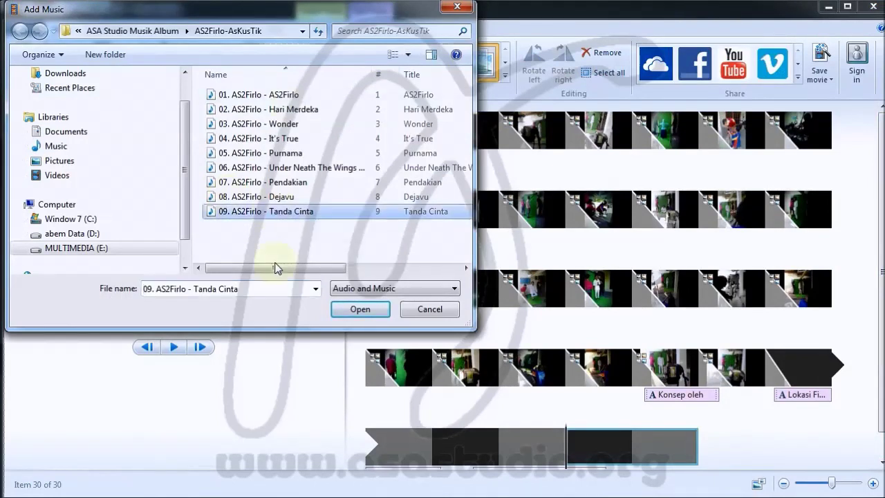
pyautogui.click(26, 249)
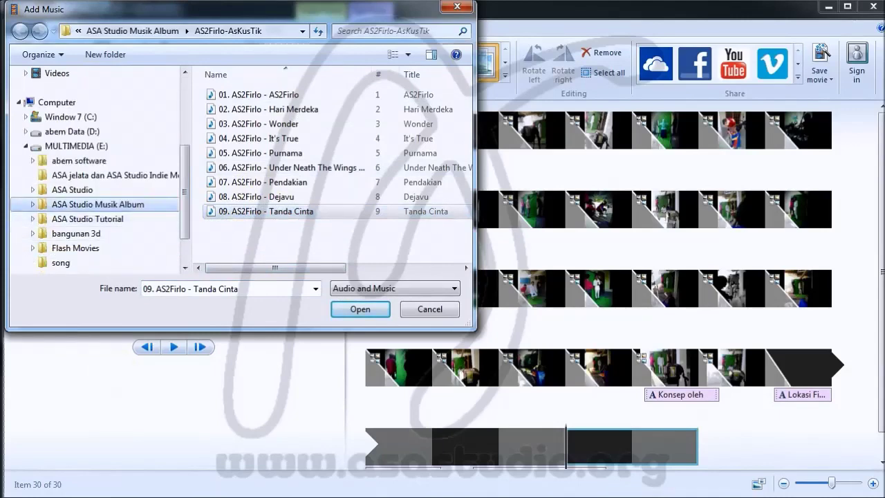
# Switch to Firefox and look through the albums in the Indie Musik category on asastudio.org.
pyautogui.hotkey('alt', 'Tab')
pyautogui.scroll(-5, 421, 183)
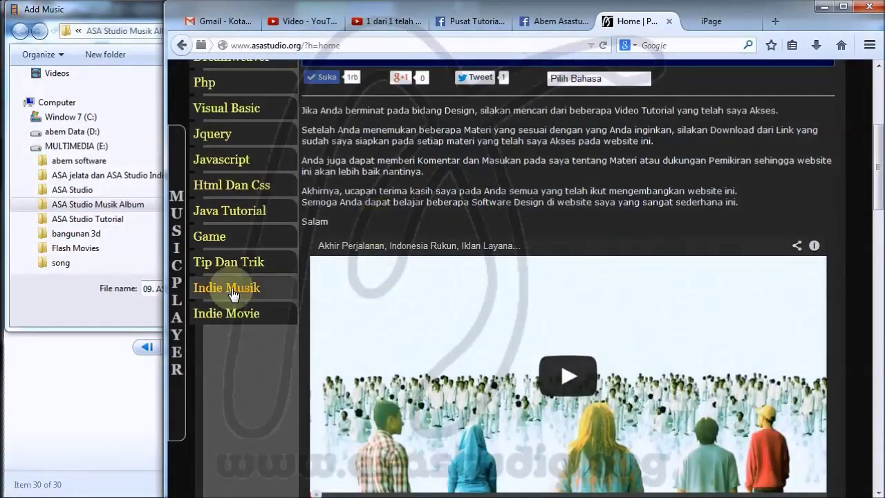
pyautogui.click(233, 293)
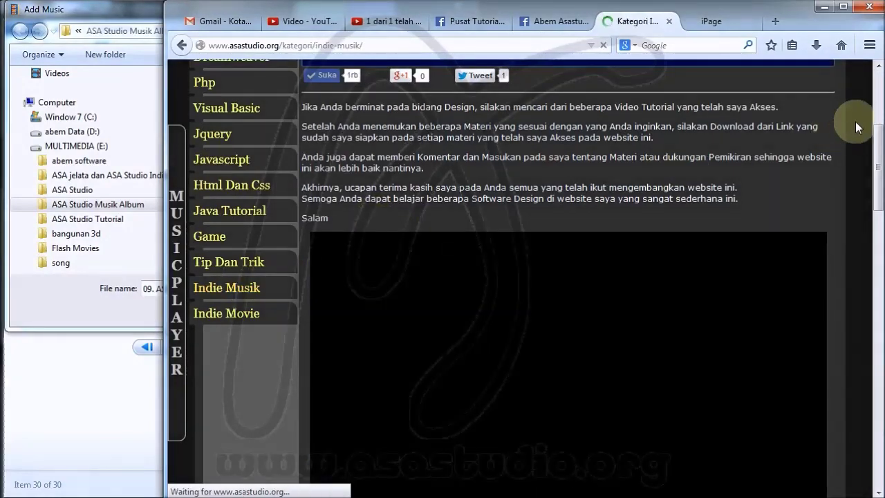
pyautogui.scroll(-1, 866, 120)
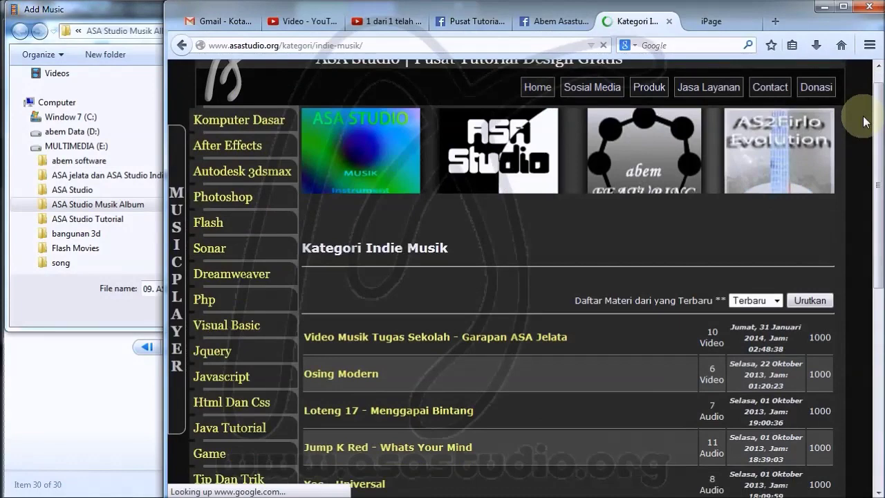
pyautogui.scroll(-10, 864, 122)
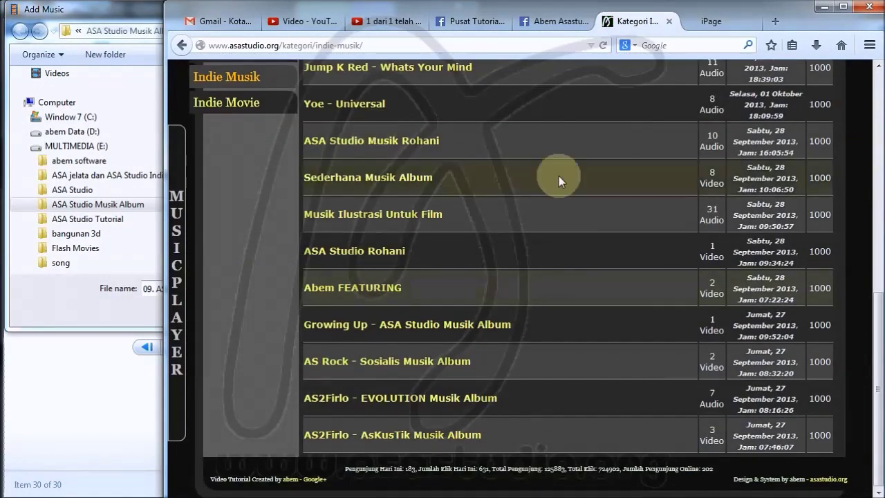
pyautogui.scroll(3, 560, 176)
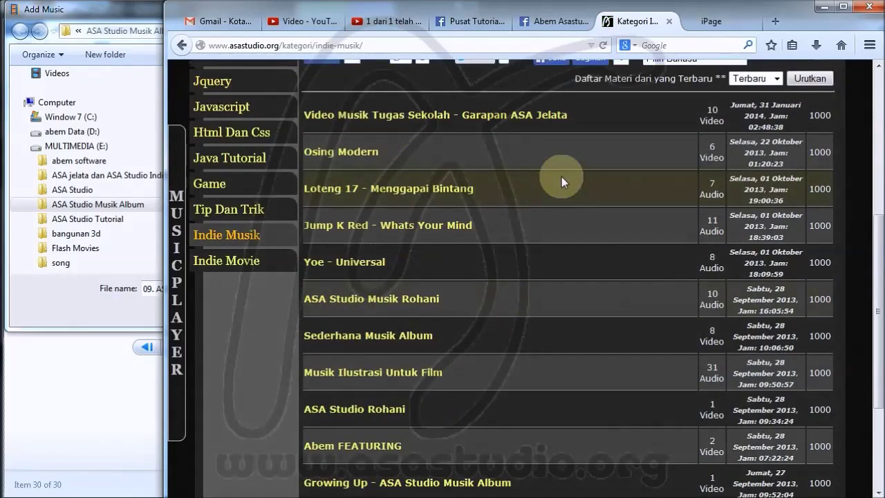
pyautogui.scroll(2, 561, 176)
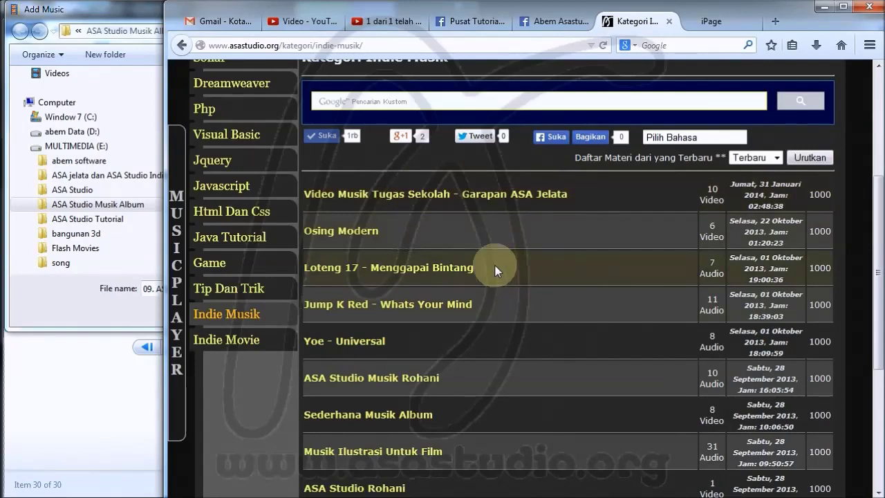
# Return to Movie Maker, add the selected "Tanda Cinta" song to the movie, and preview the opening with music.
pyautogui.click(129, 18)
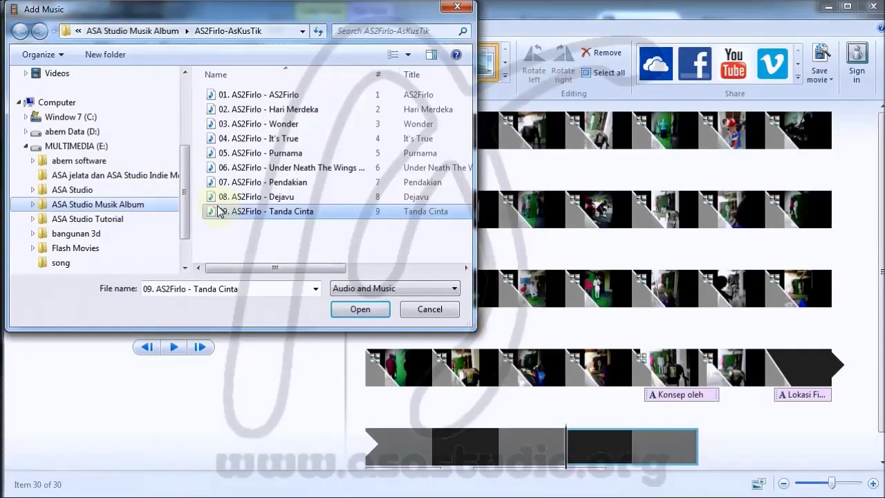
pyautogui.click(352, 310)
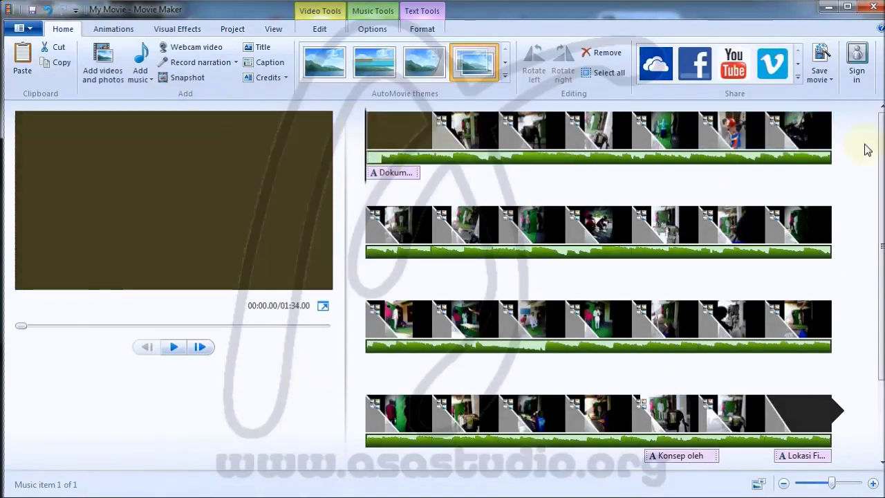
pyautogui.scroll(-3, 597, 283)
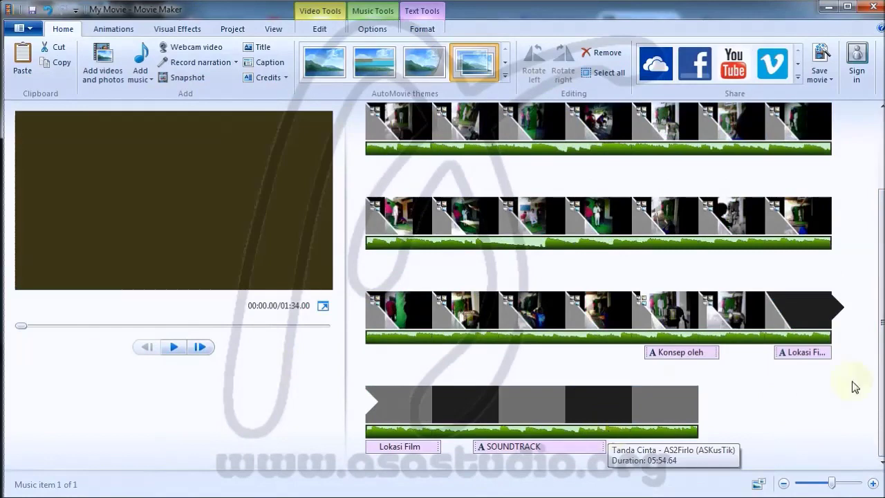
pyautogui.moveTo(879, 307); pyautogui.dragTo(865, 200)
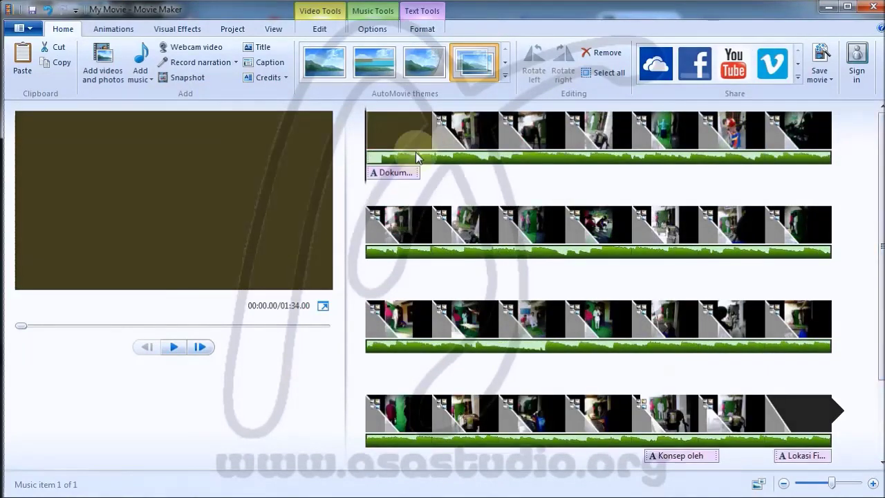
pyautogui.click(174, 346)
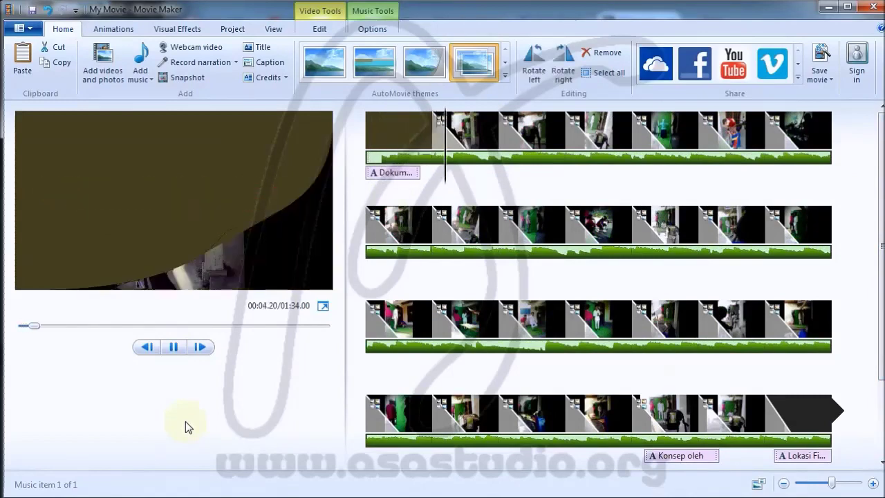
pyautogui.click(174, 346)
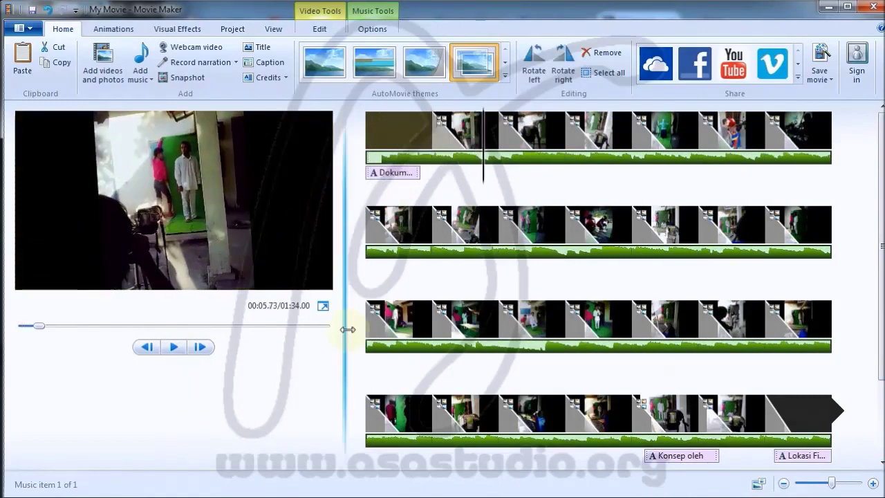
# Lower the volume of the music track well below its midpoint and preview the sound.
pyautogui.click(371, 14)
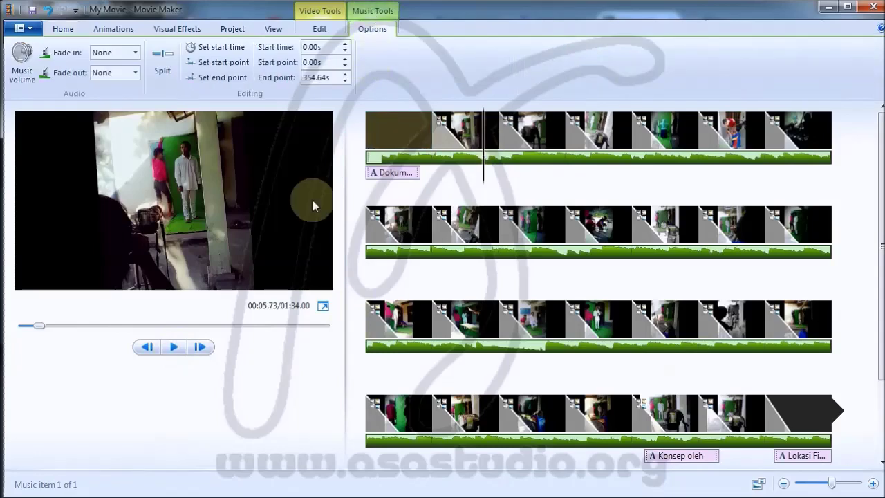
pyautogui.click(28, 77)
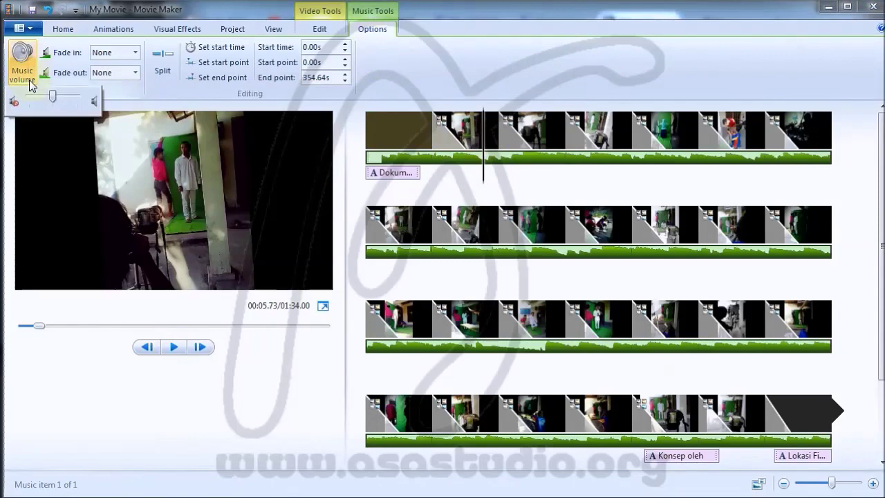
pyautogui.moveTo(52, 96); pyautogui.dragTo(39, 102)
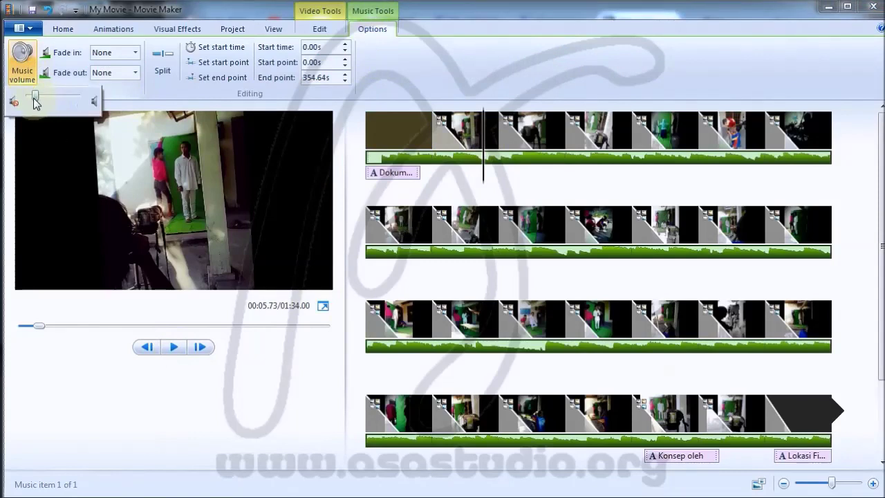
pyautogui.click(124, 355)
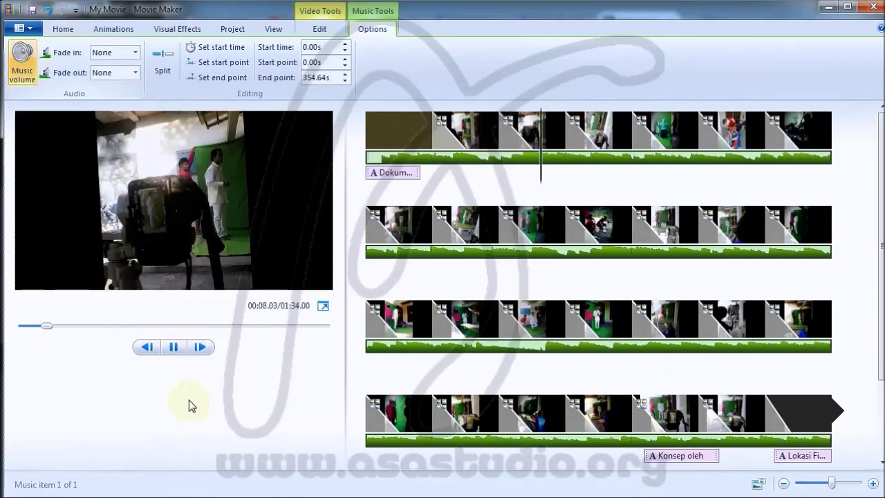
pyautogui.click(173, 346)
# Fine-tune the music volume during playback by lowering it further and raising it slightly.
pyautogui.click(31, 74)
pyautogui.moveTo(38, 102); pyautogui.dragTo(34, 102)
pyautogui.click(173, 346)
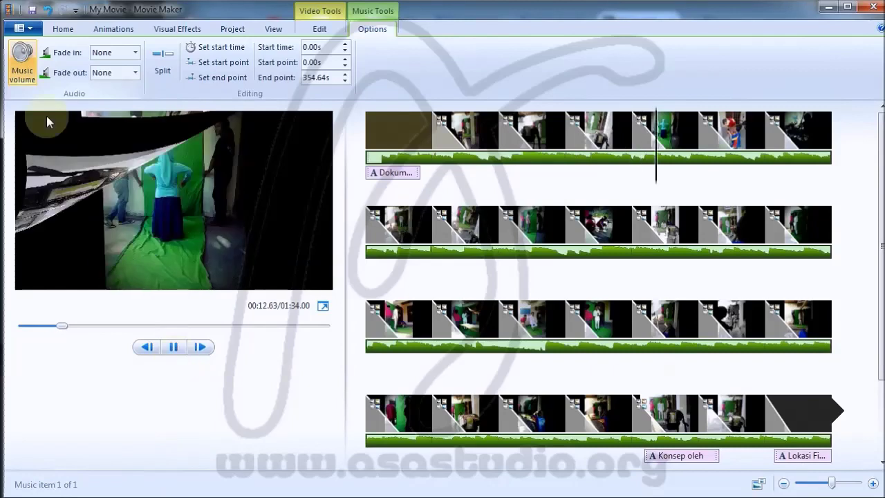
pyautogui.click(31, 76)
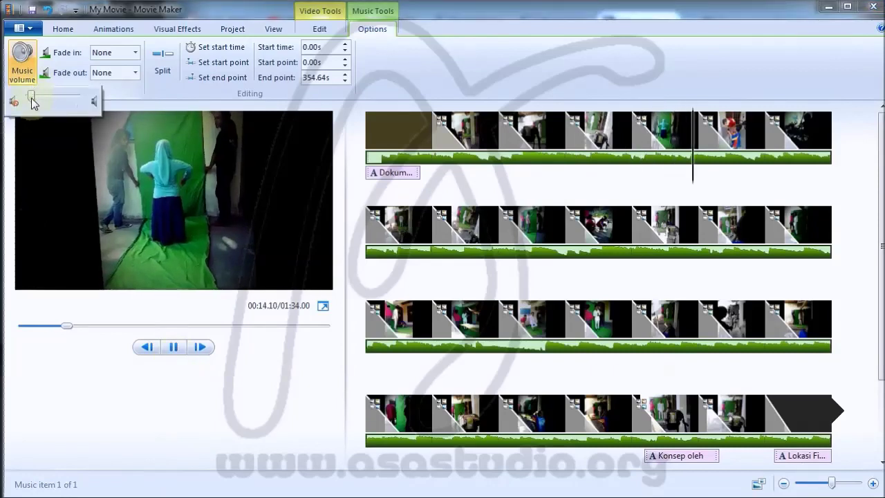
pyautogui.moveTo(31, 101); pyautogui.dragTo(34, 101)
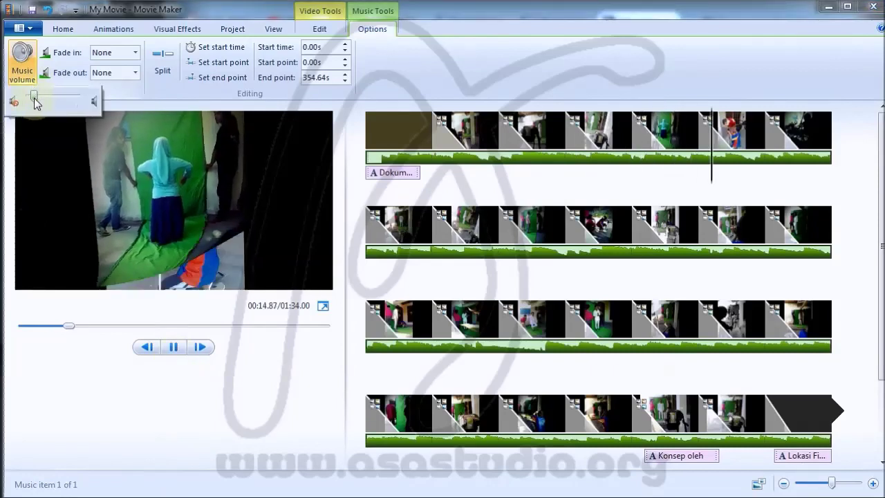
pyautogui.click(117, 354)
pyautogui.click(175, 347)
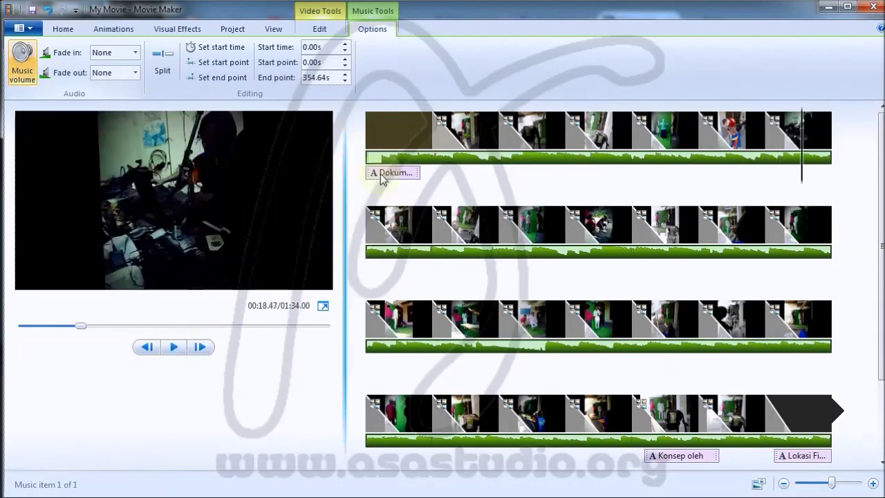
# Set the music's fade out to Slow and preview the movie from the second credit background to the end.
pyautogui.click(138, 73)
pyautogui.click(128, 101)
pyautogui.scroll(-2, 869, 192)
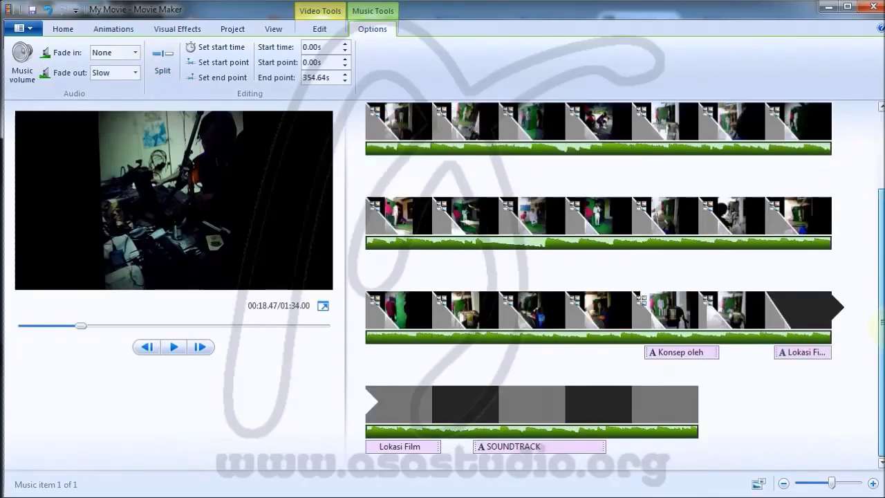
pyautogui.click(486, 419)
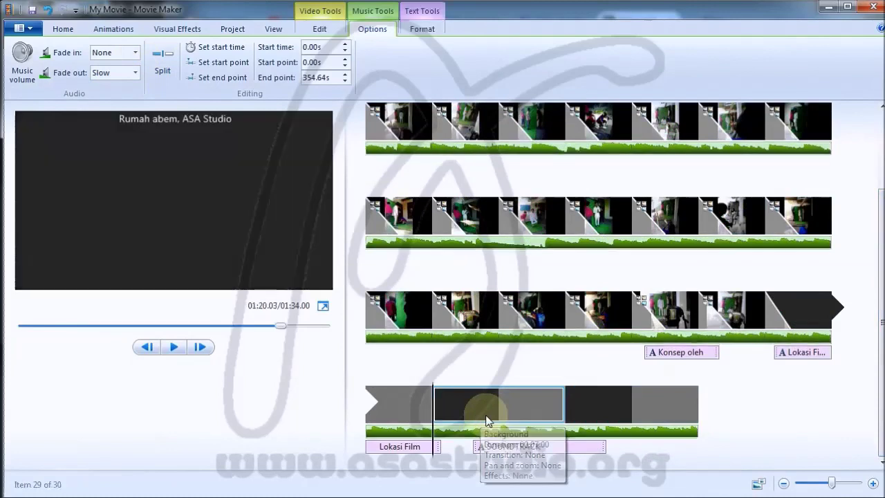
pyautogui.press('space')
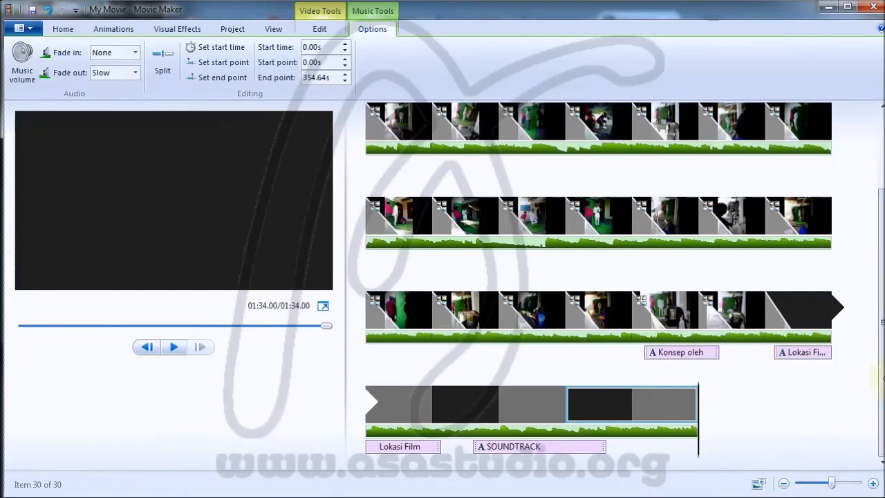
pyautogui.scroll(2, 882, 384)
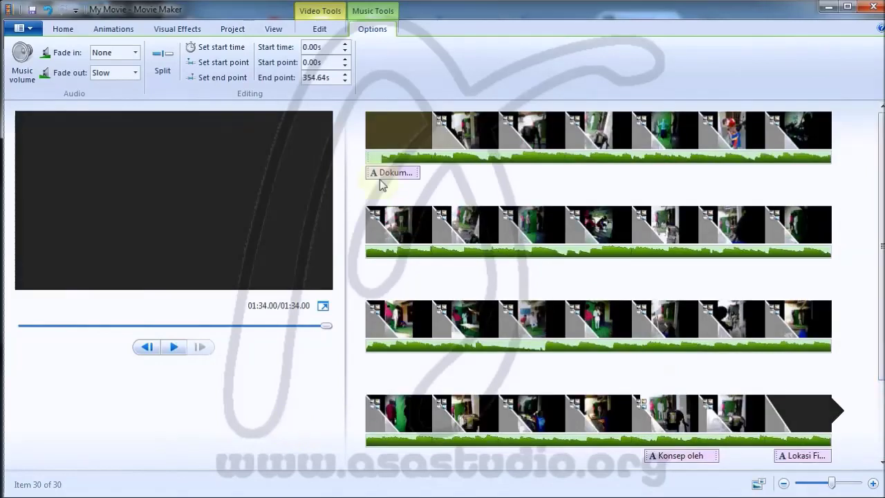
# Play the whole movie from the opening title background to review it with the music.
pyautogui.click(384, 131)
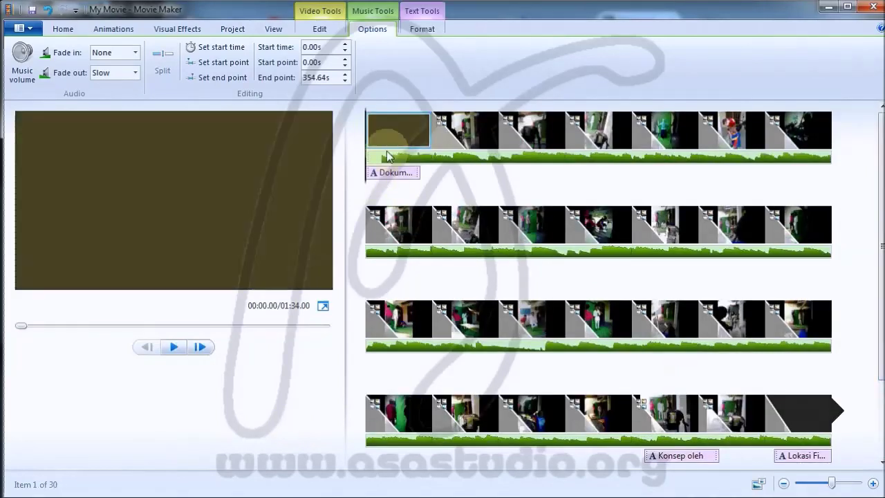
pyautogui.click(174, 347)
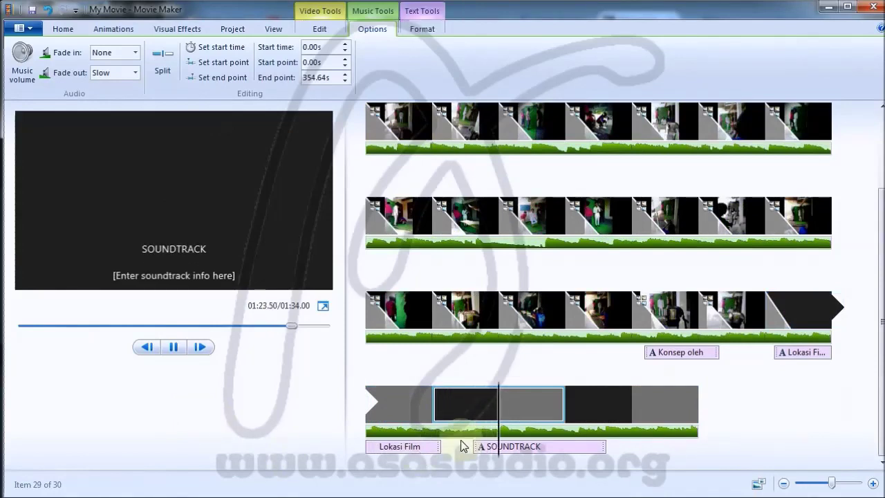
# Replace the placeholder line in the SOUNDTRACK credit caption with "Tanda Cinta dari AS2Firlo - AsKusTik".
pyautogui.click(482, 446)
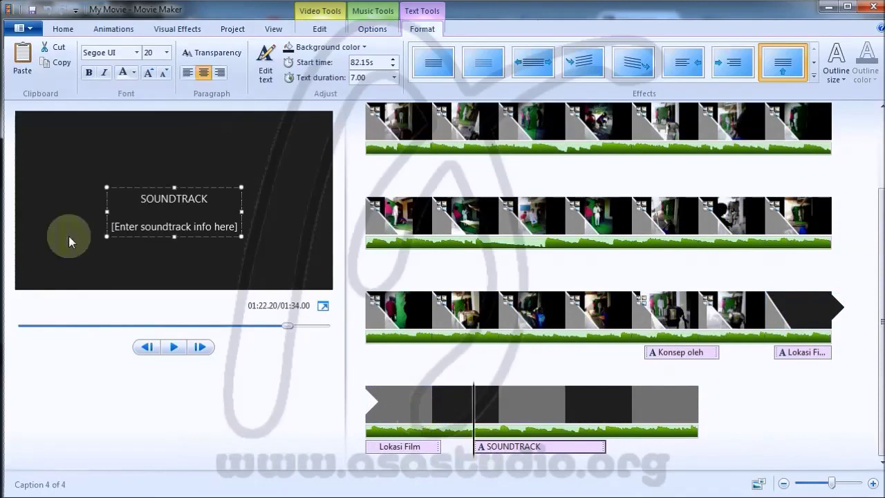
pyautogui.click(128, 224)
pyautogui.moveTo(109, 226); pyautogui.dragTo(253, 226)
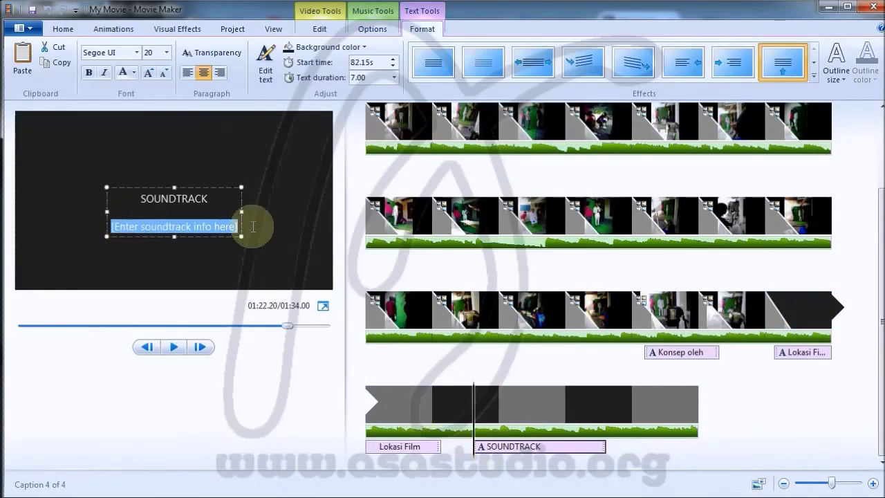
pyautogui.write('Tanda Cin')
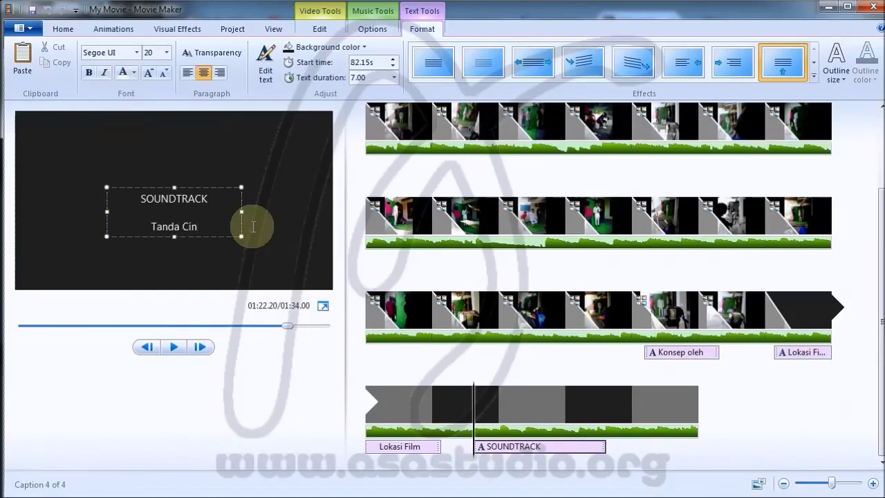
pyautogui.write('ta dari AS2')
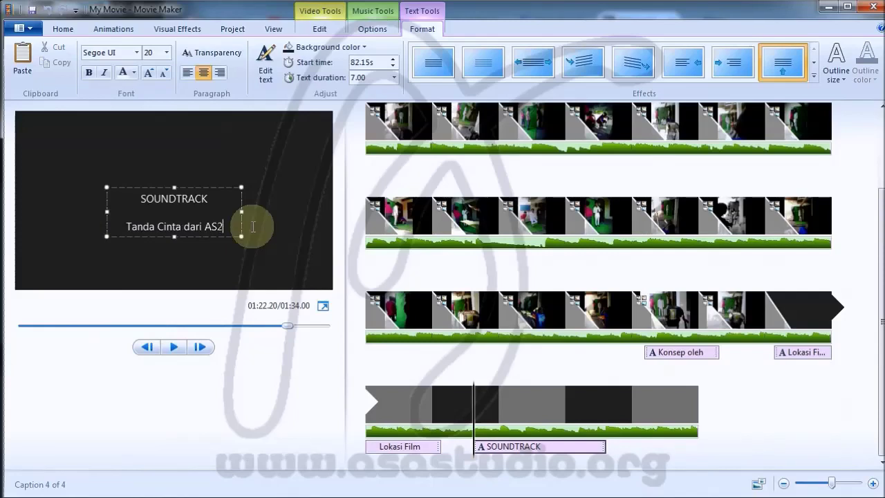
pyautogui.write('Firl')
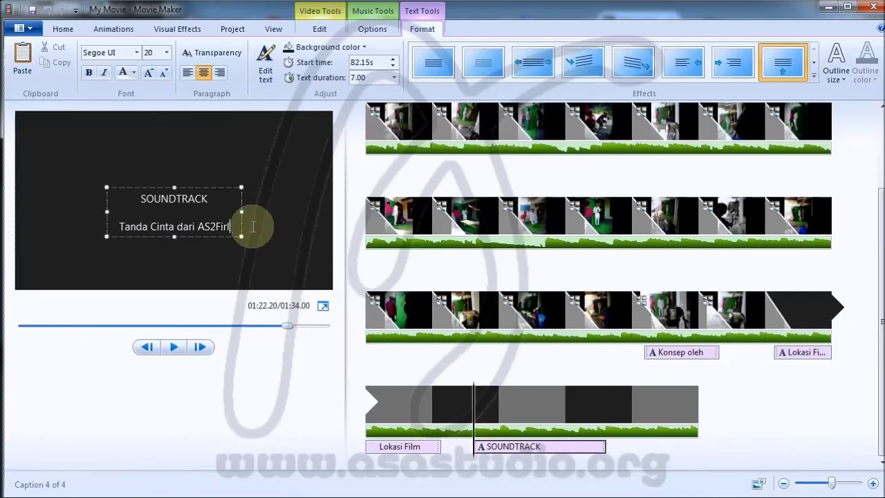
pyautogui.write('o -')
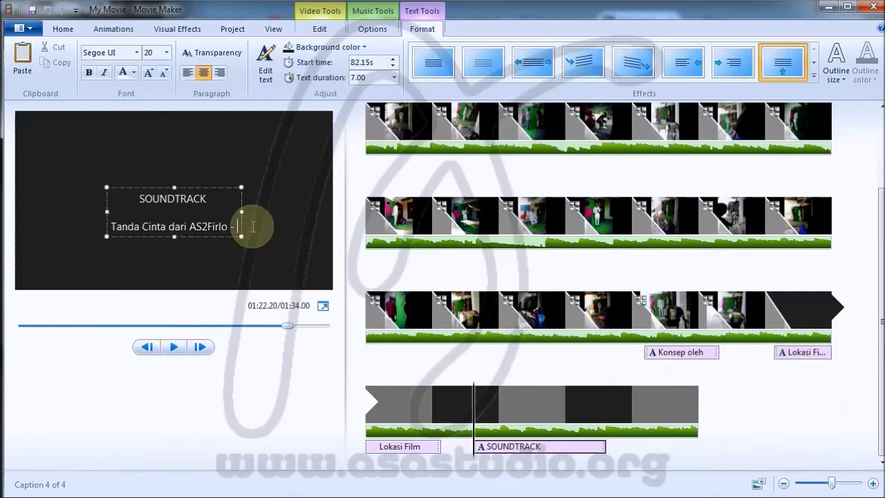
pyautogui.write(' As')
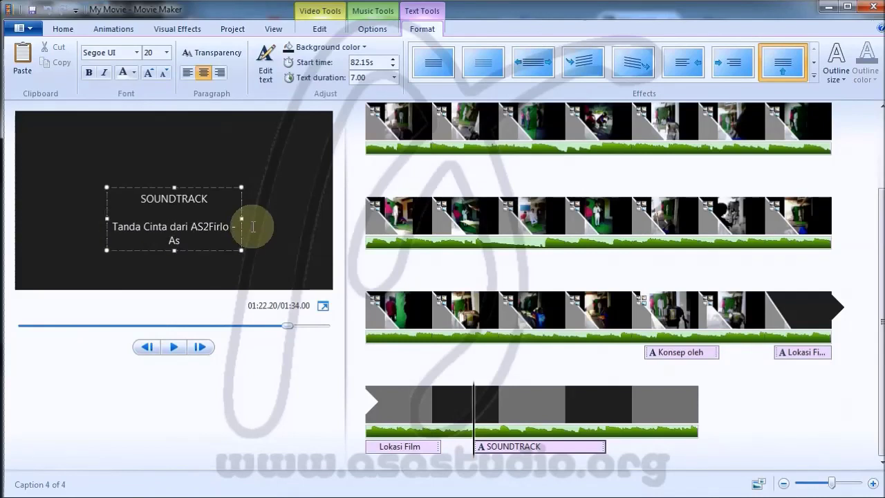
pyautogui.write('KusTik')
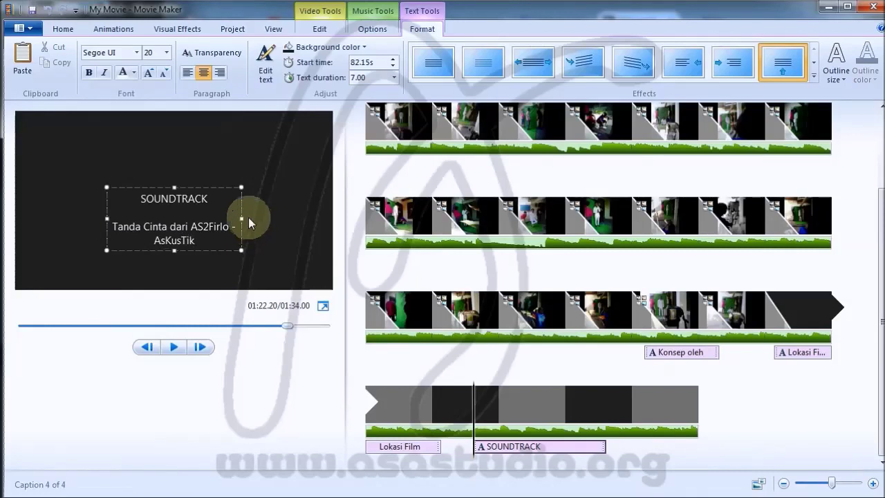
# Widen the soundtrack caption box on both sides to fit the song line on one row, and preview the credits to the end.
pyautogui.moveTo(241, 216); pyautogui.dragTo(267, 215)
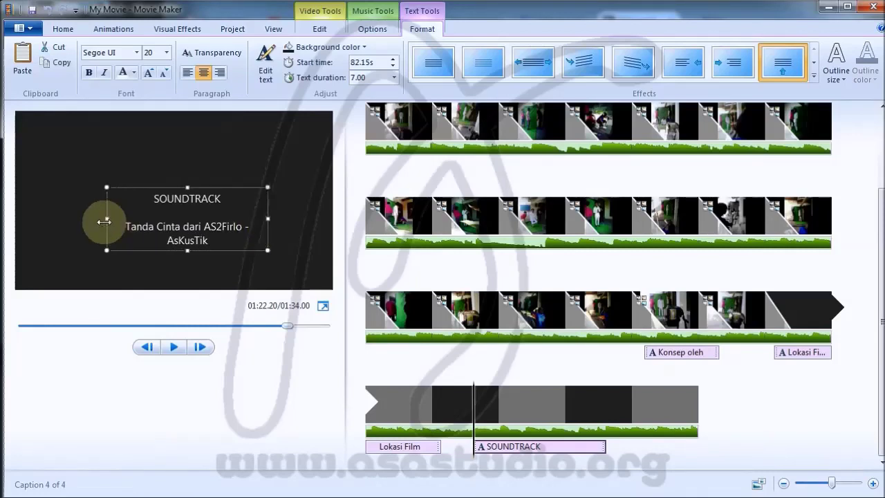
pyautogui.moveTo(94, 217); pyautogui.dragTo(76, 218)
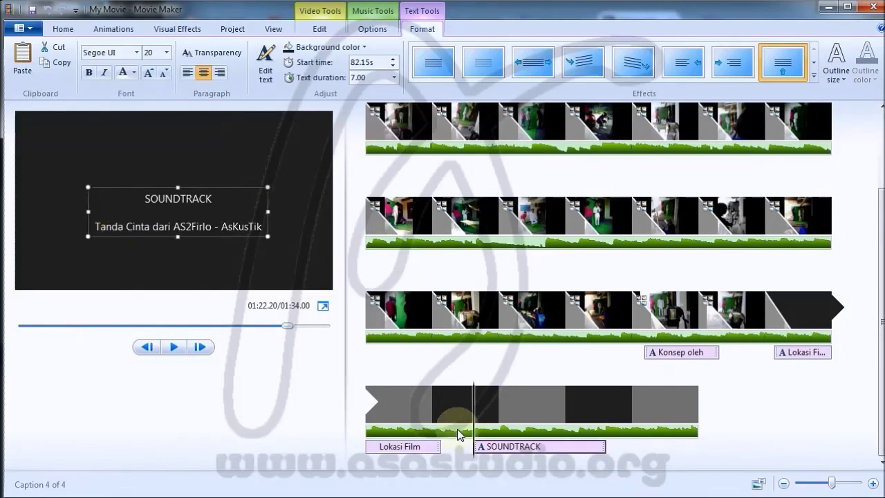
pyautogui.click(477, 420)
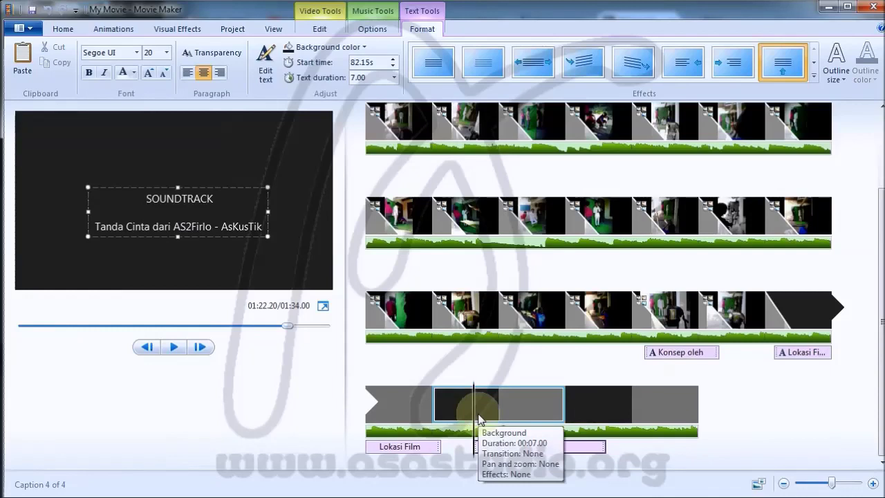
pyautogui.press('space')
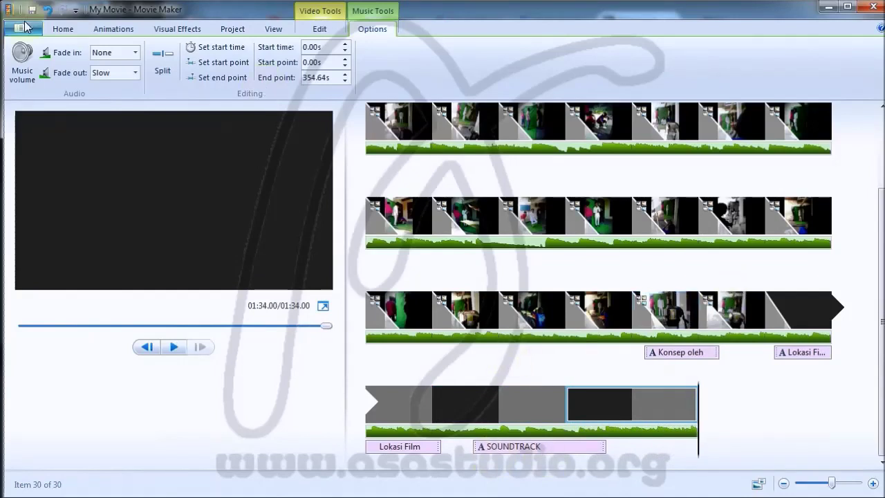
# Save the project as "Photo Slide Show Tutorial" in the Window Movie Maker folder.
pyautogui.hotkey('ctrl', 's')
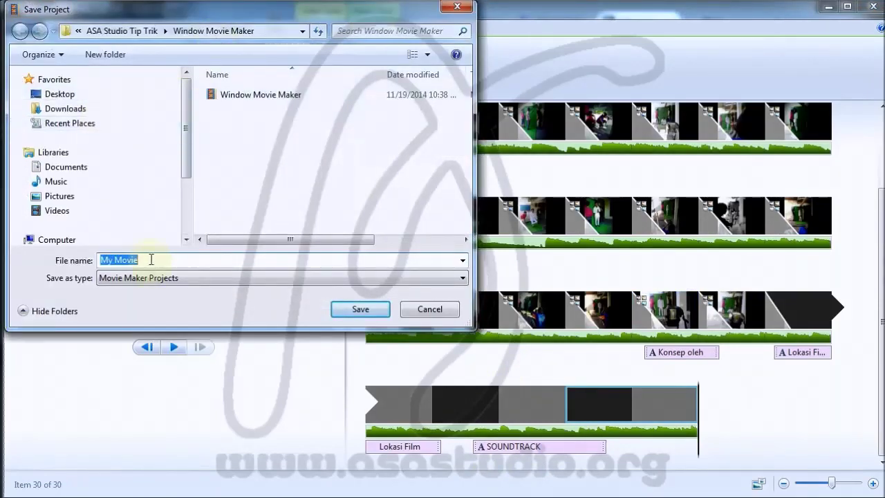
pyautogui.press('BackSpace')
pyautogui.write('Pho')
pyautogui.press('BackSpace')
pyautogui.press('BackSpace')
pyautogui.press('BackSpace')
pyautogui.write('Photo Slidw')
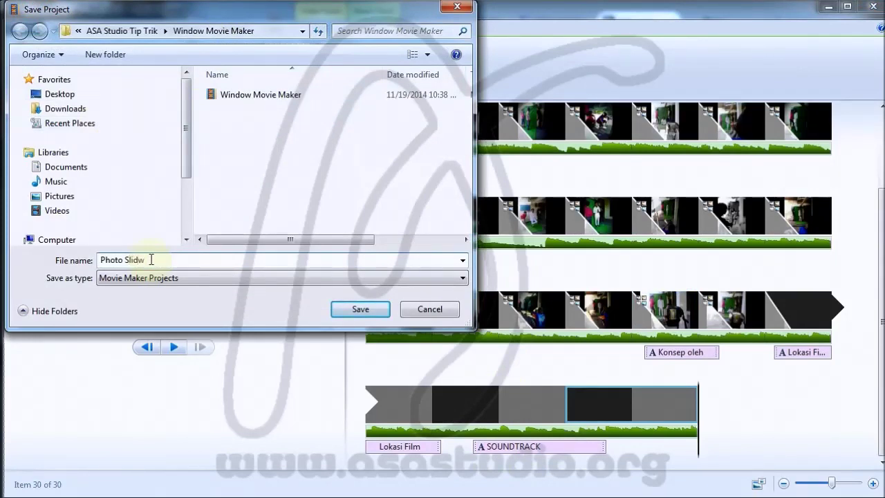
pyautogui.press('BackSpace')
pyautogui.write('e Sl')
pyautogui.write('ow T')
pyautogui.write('utorial')
pyautogui.click(357, 312)
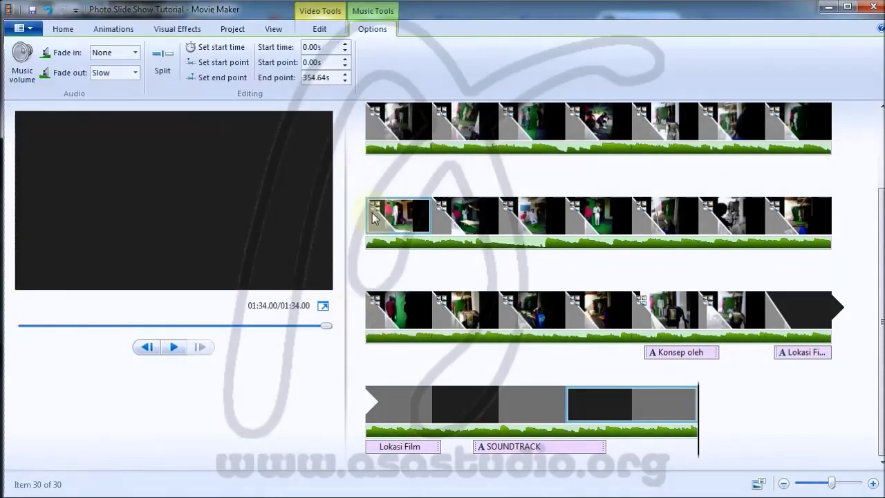